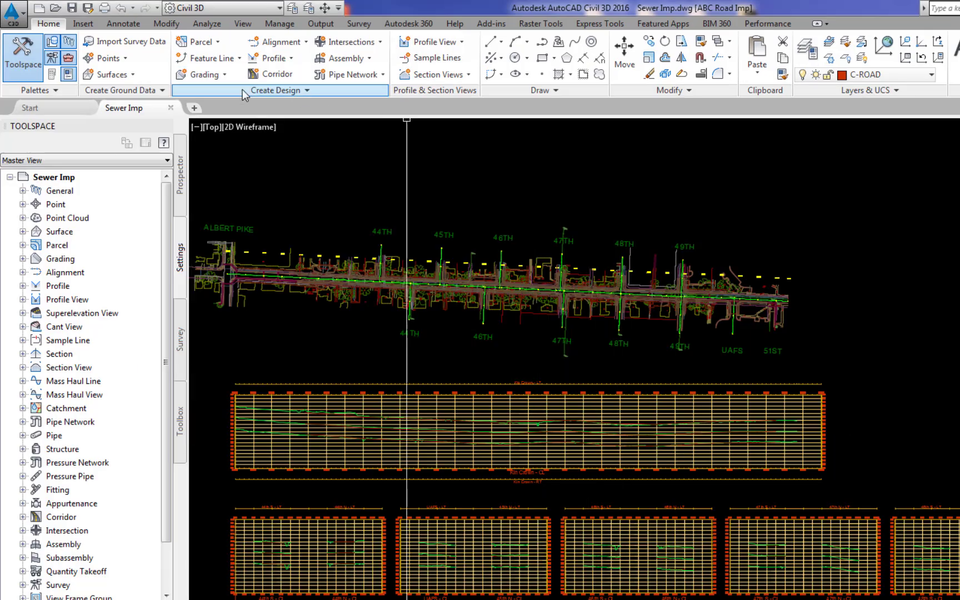
- Keep the US Imperial Pipe Catalog and US Imperial Structure Catalog as the pipe network catalogs
left_click(308, 92)
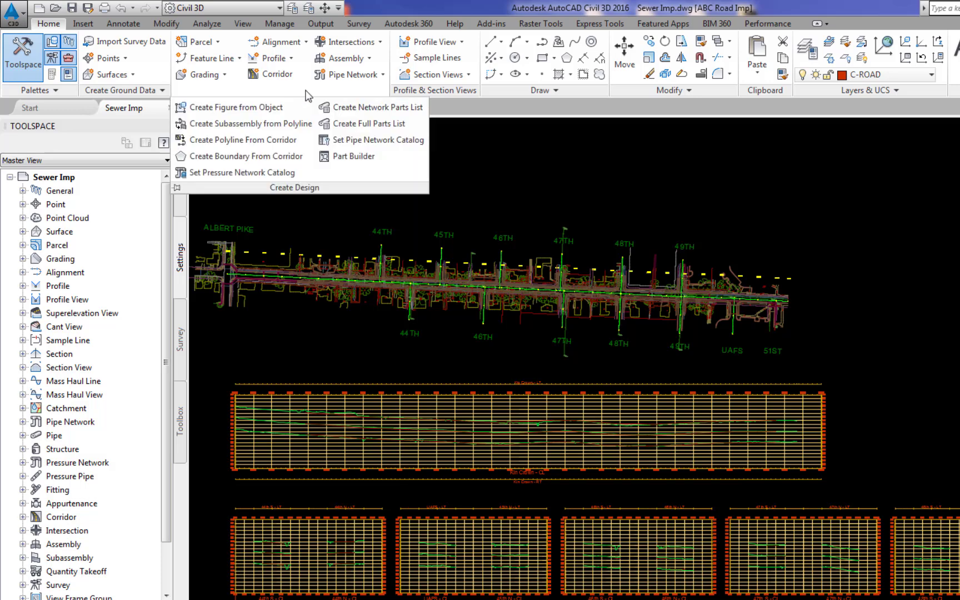
left_click(374, 145)
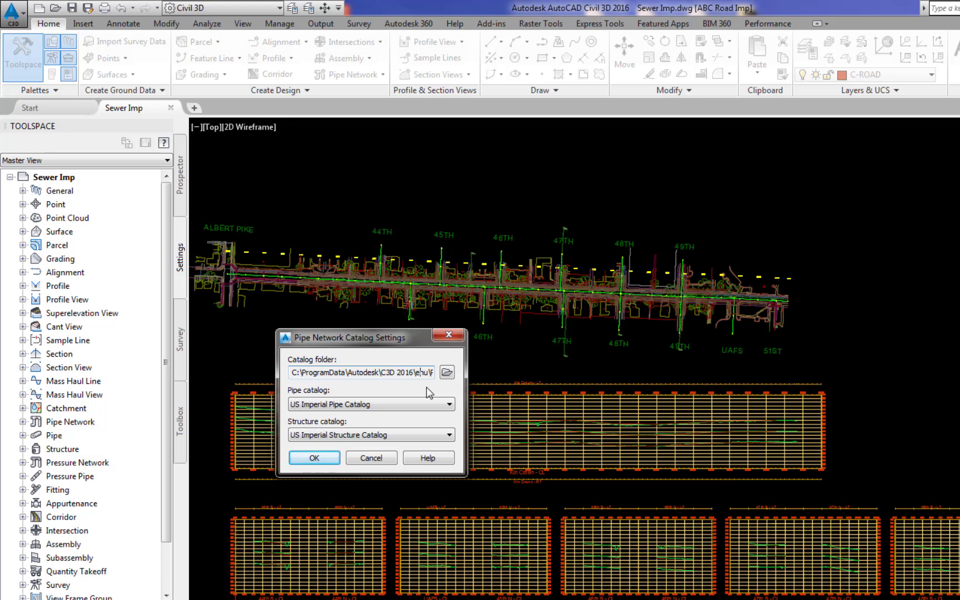
key("End")
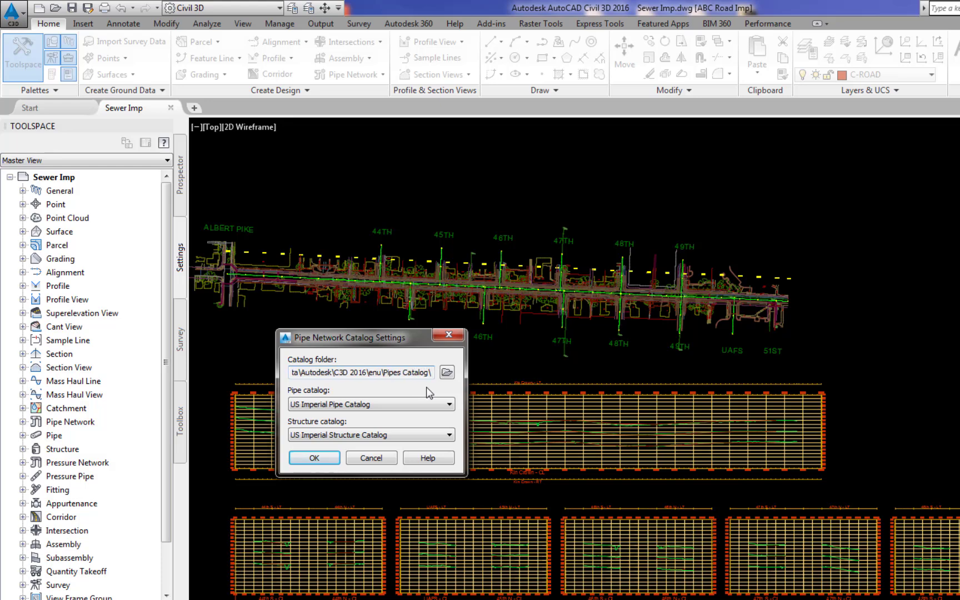
left_click(450, 404)
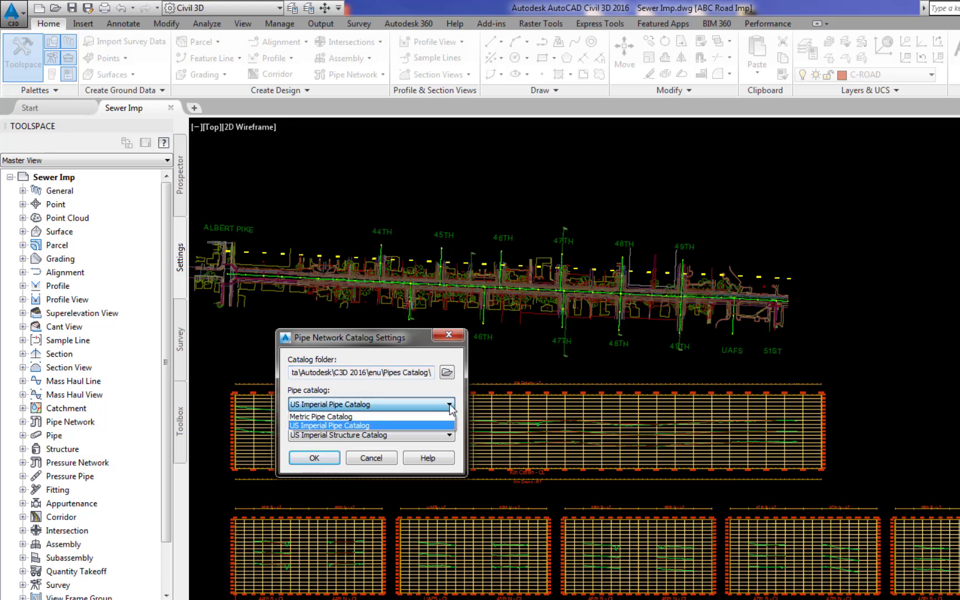
left_click(355, 425)
left_click(450, 435)
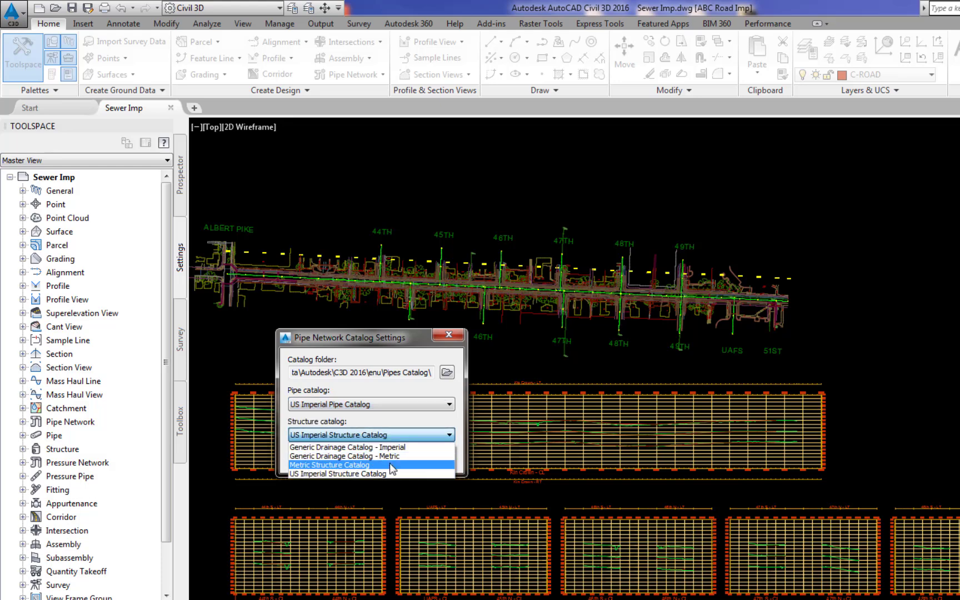
left_click(365, 472)
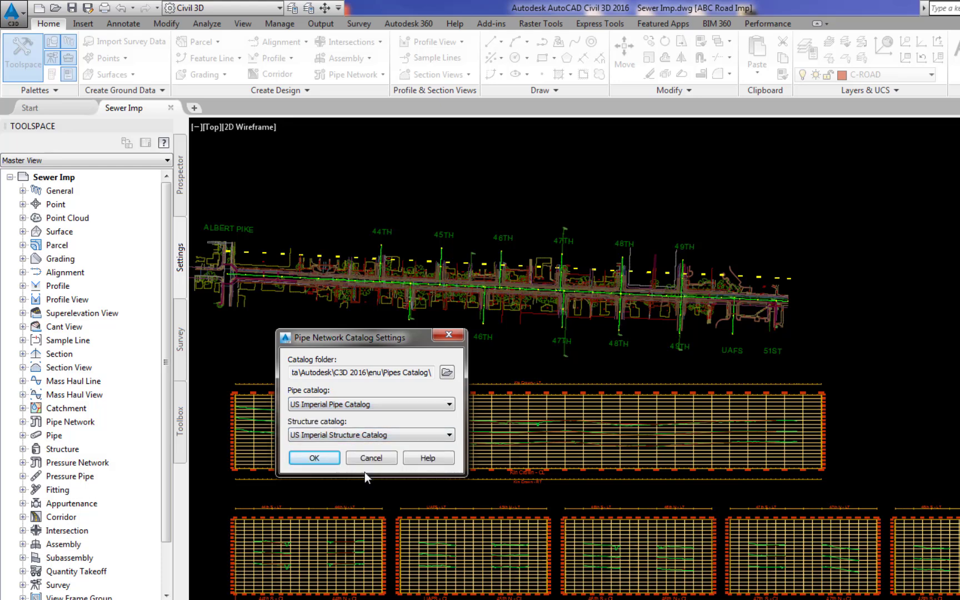
left_click(314, 457)
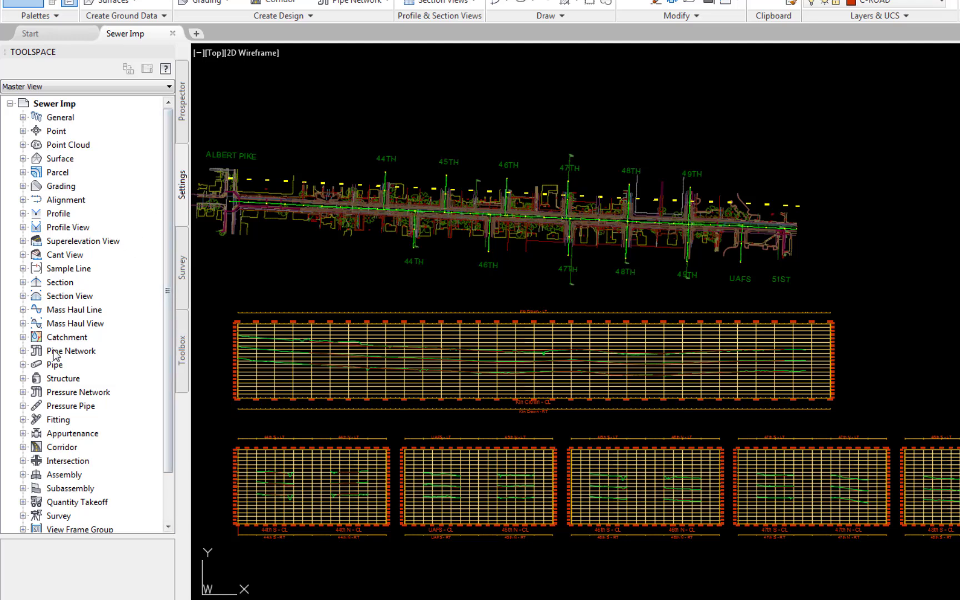
- Expand Pipe Network > Parts Lists and briefly open the C-SWR parts list
left_click(22, 350)
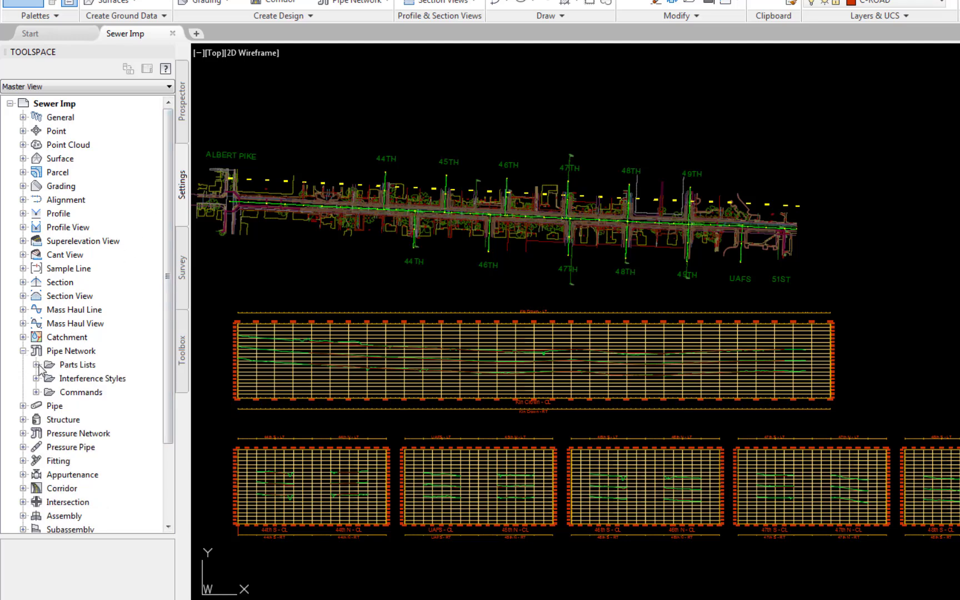
left_click(36, 365)
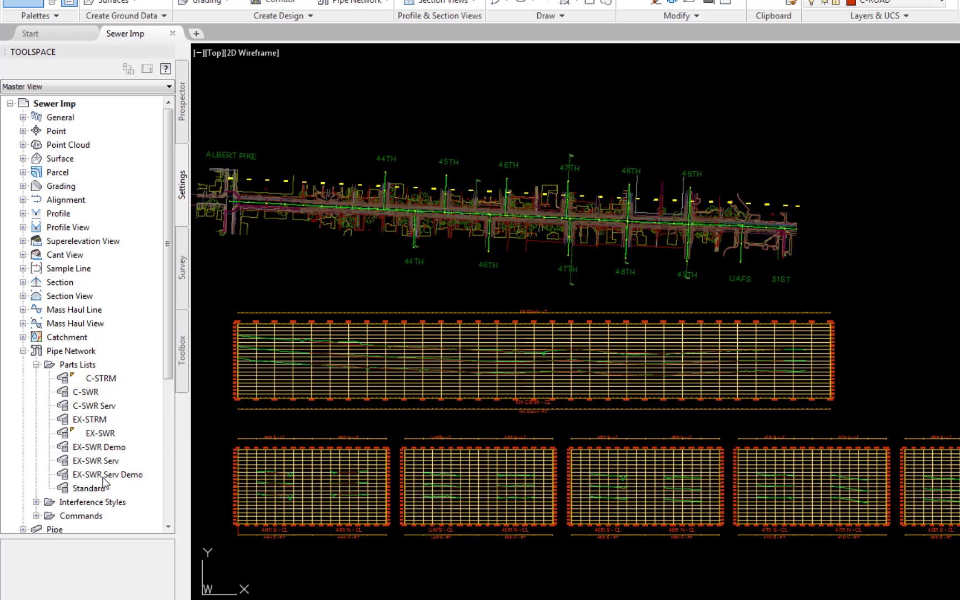
right_click(92, 390)
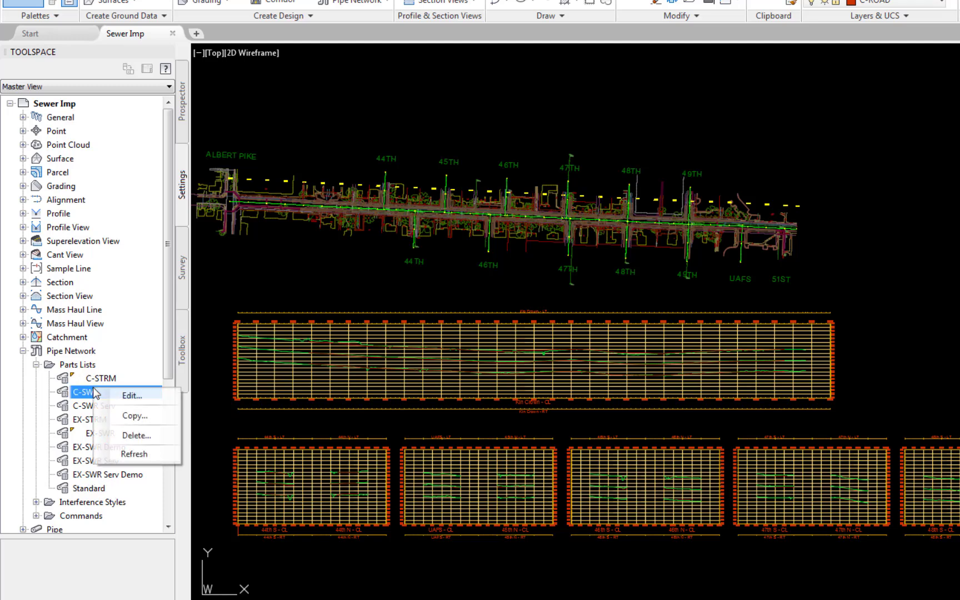
left_click(131, 395)
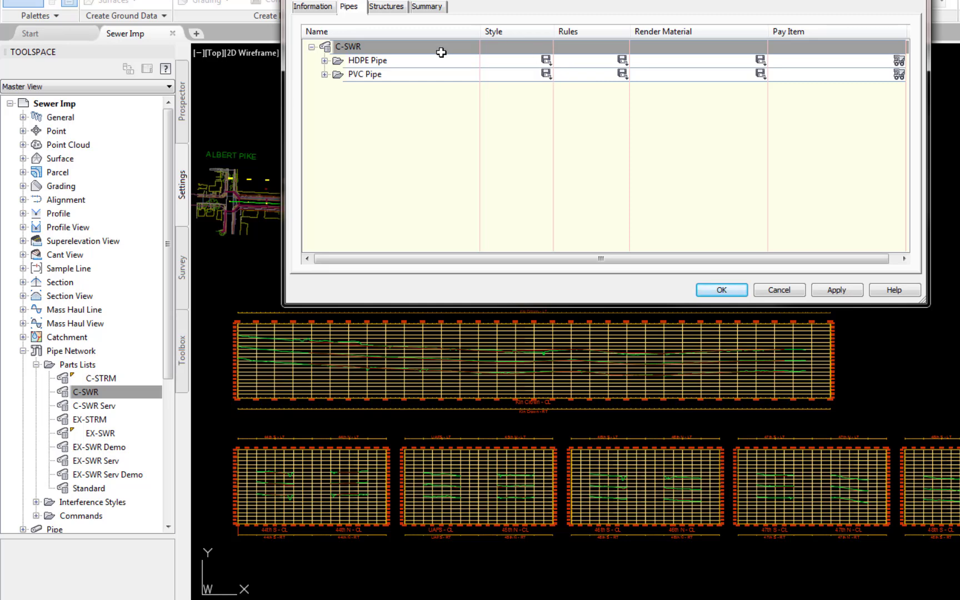
left_click(722, 289)
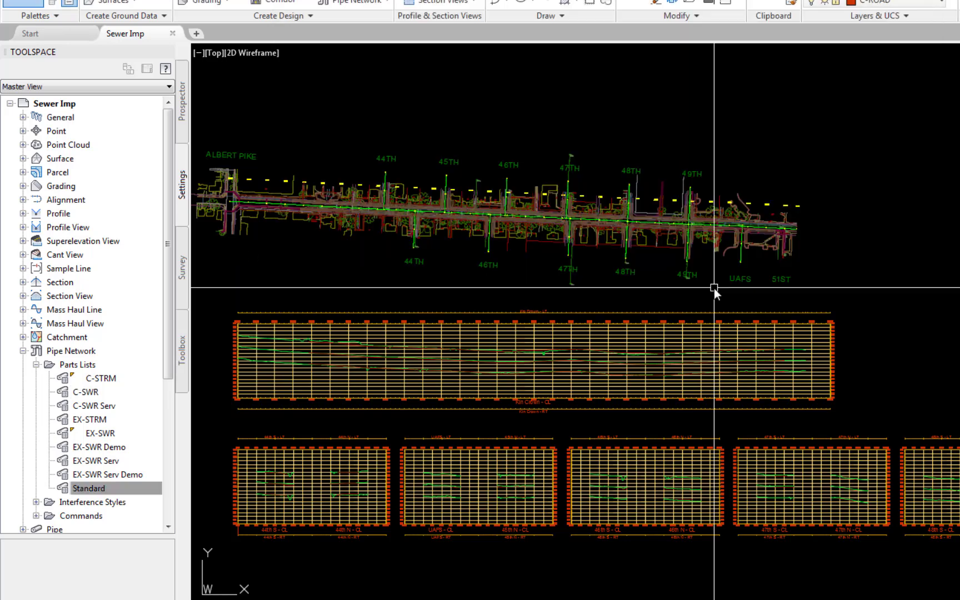
- Open the EX-SWR parts list and show its individual PVC Pipe sizes
right_click(96, 435)
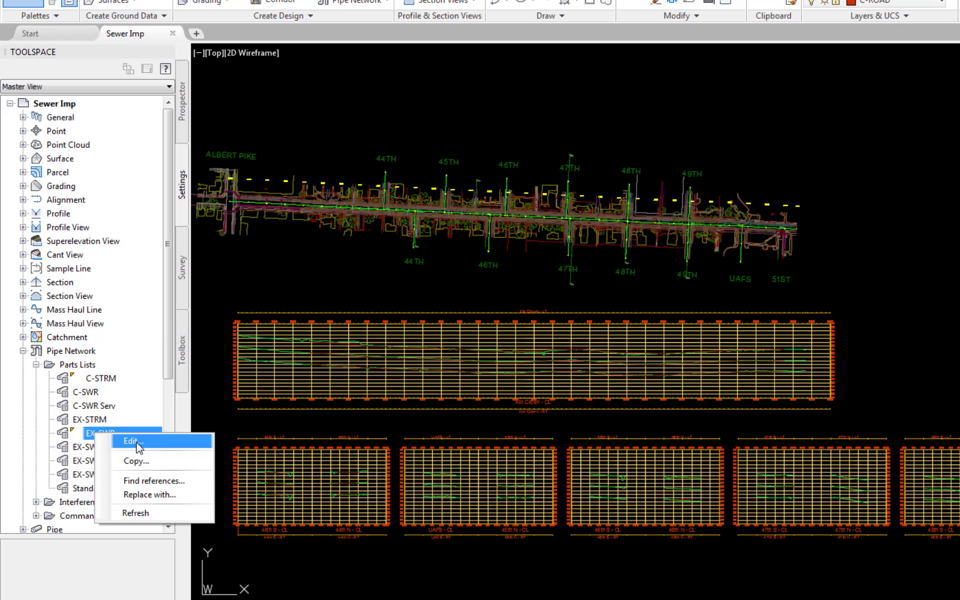
left_click(134, 441)
left_click(313, 45)
left_click(325, 59)
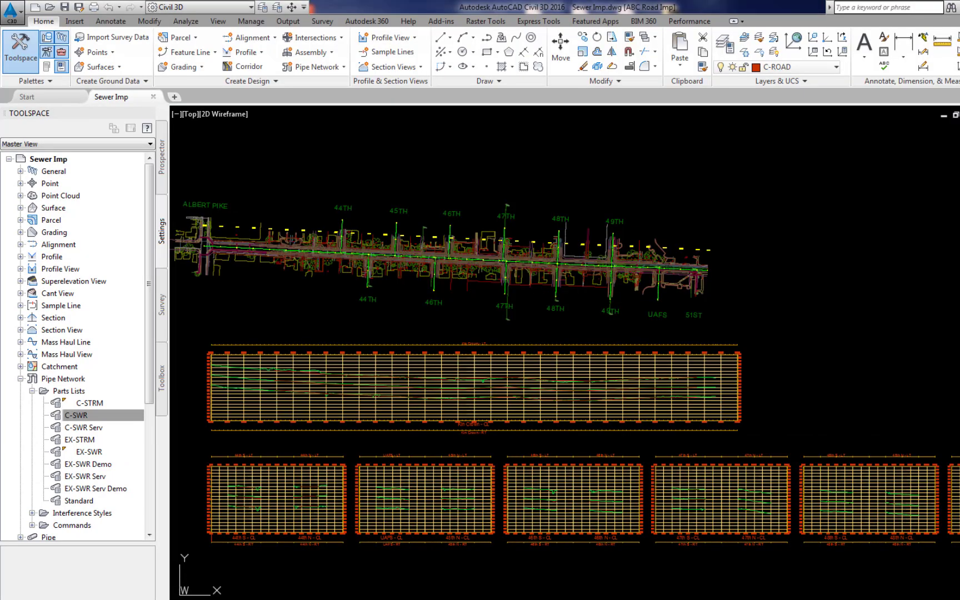
- Open the C-SWR parts list and expand its HDPE Pipe and PVC Pipe sizes
right_click(85, 421)
left_click(117, 424)
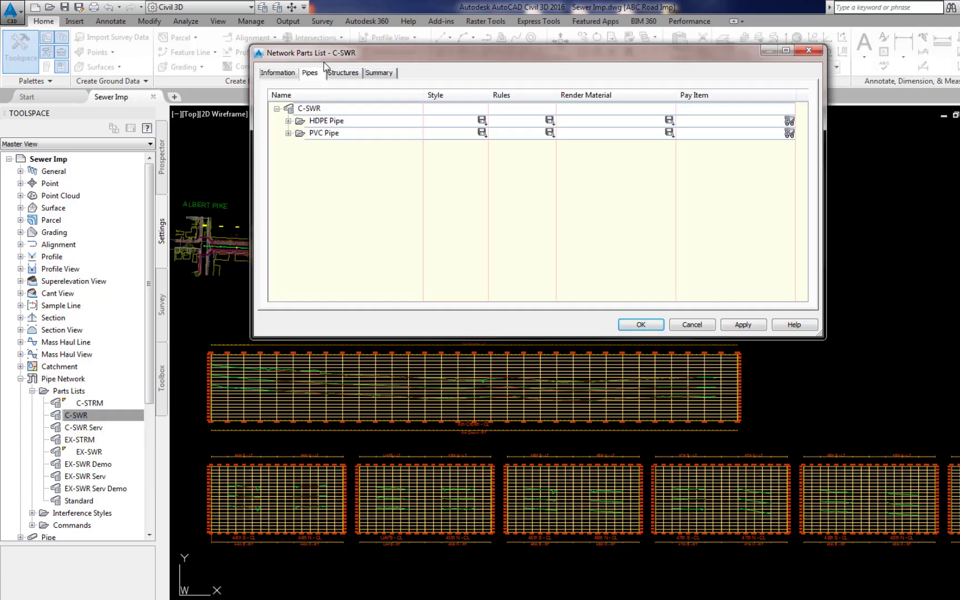
left_click(288, 120)
scroll(805, 239, "down", 3)
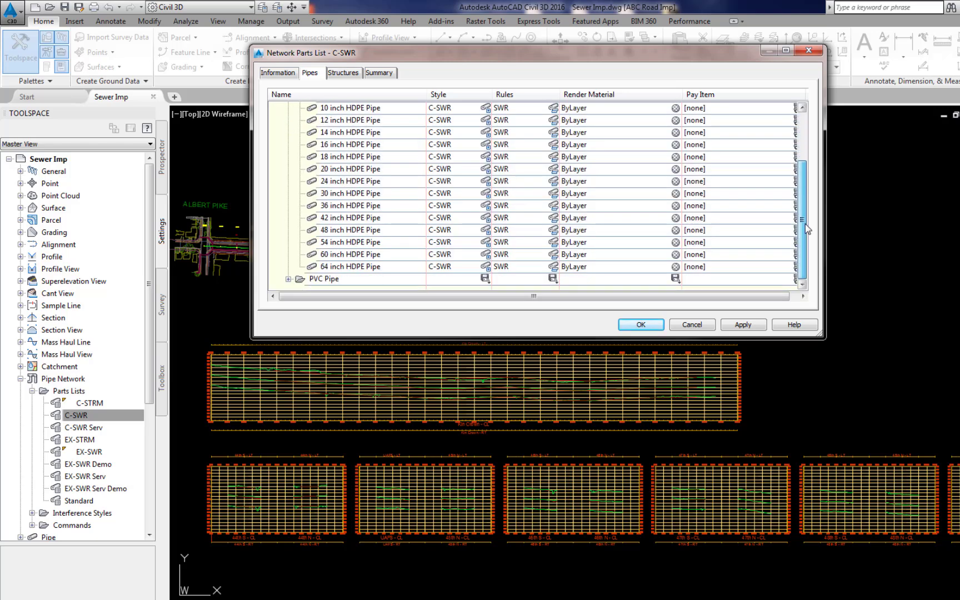
left_click(288, 279)
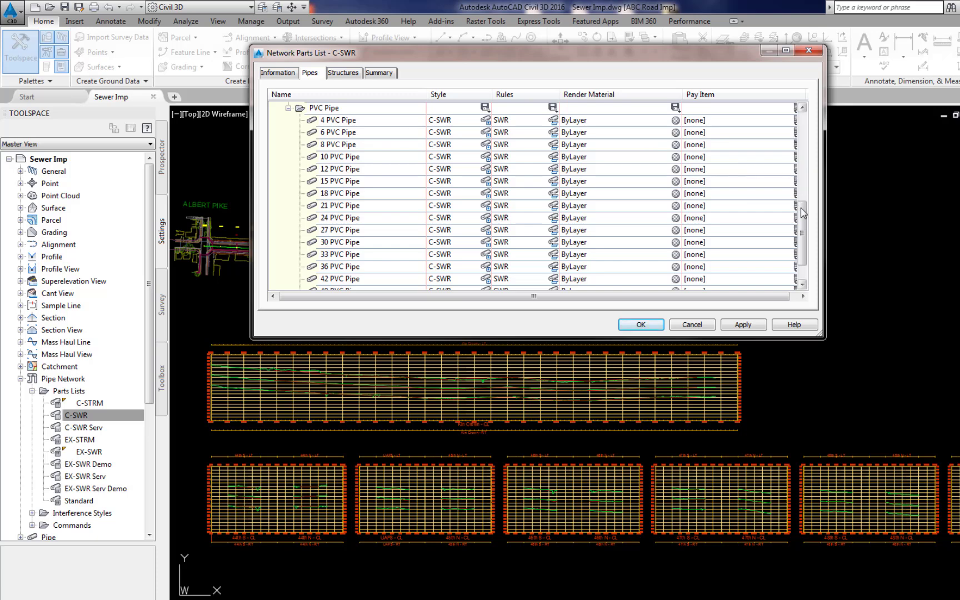
scroll(803, 238, "down", 1)
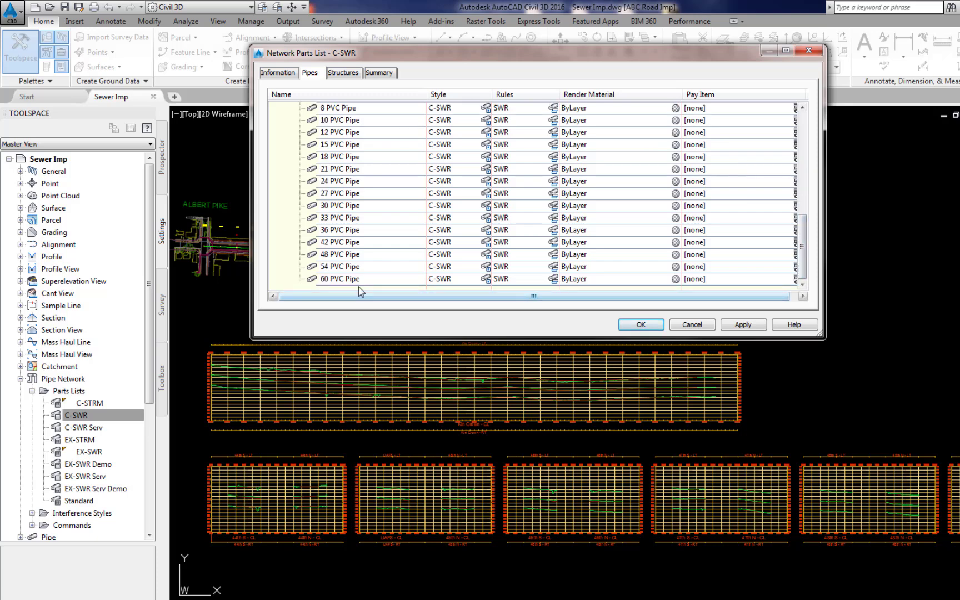
- Review C-SWR structures: the Null Structure, Concentric Manhole and Eccentric Manhole sizes
left_click(344, 73)
left_click(288, 120)
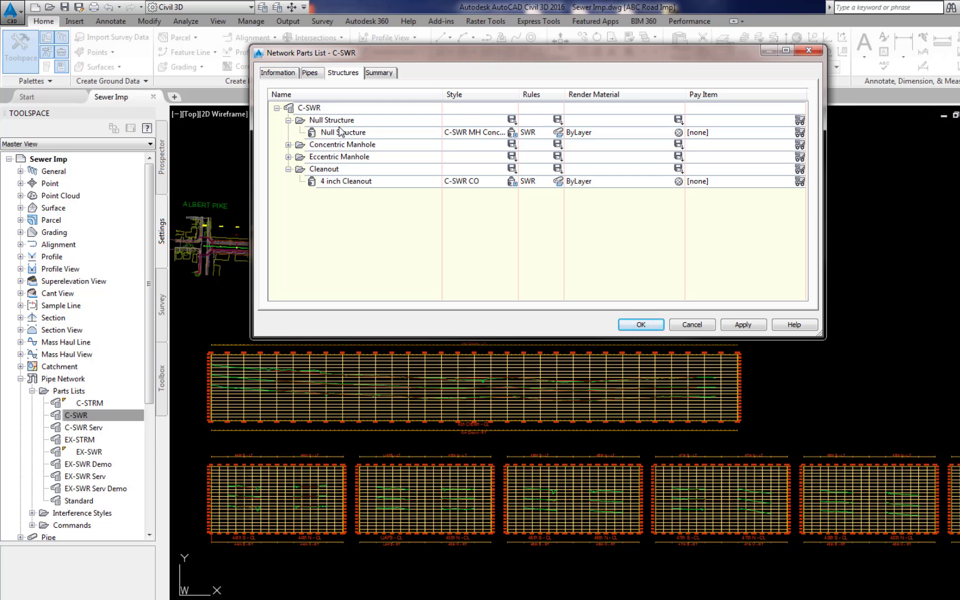
left_click(289, 145)
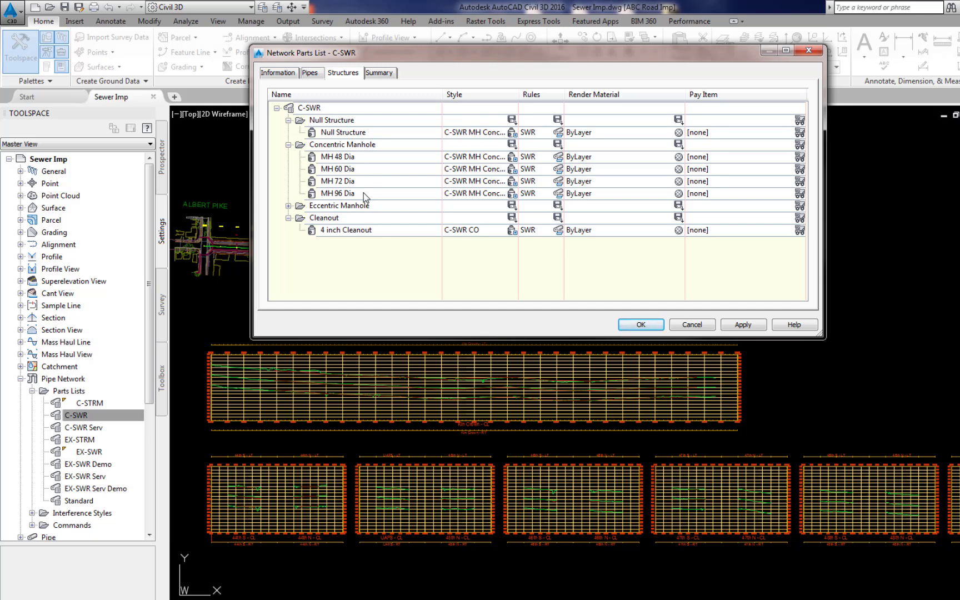
left_click(288, 206)
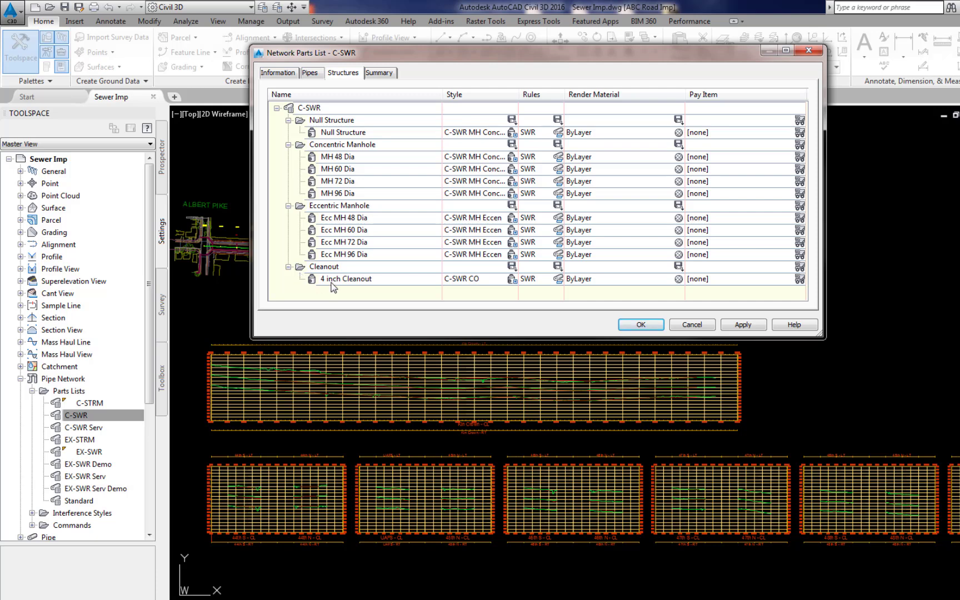
left_click(309, 73)
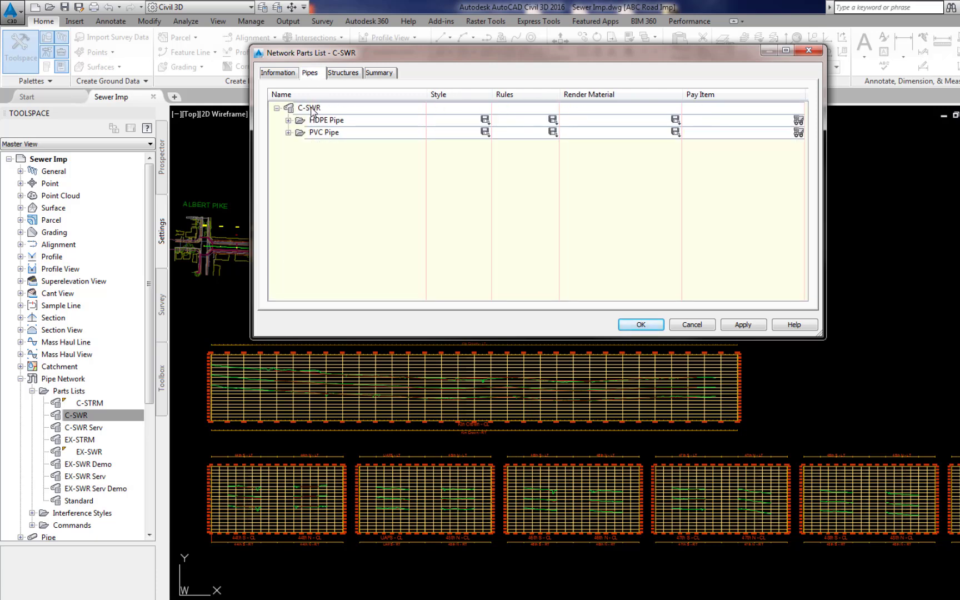
- Add the Ductile Iron Pipe family from the Part Catalog to C-SWR's pipes
right_click(313, 109)
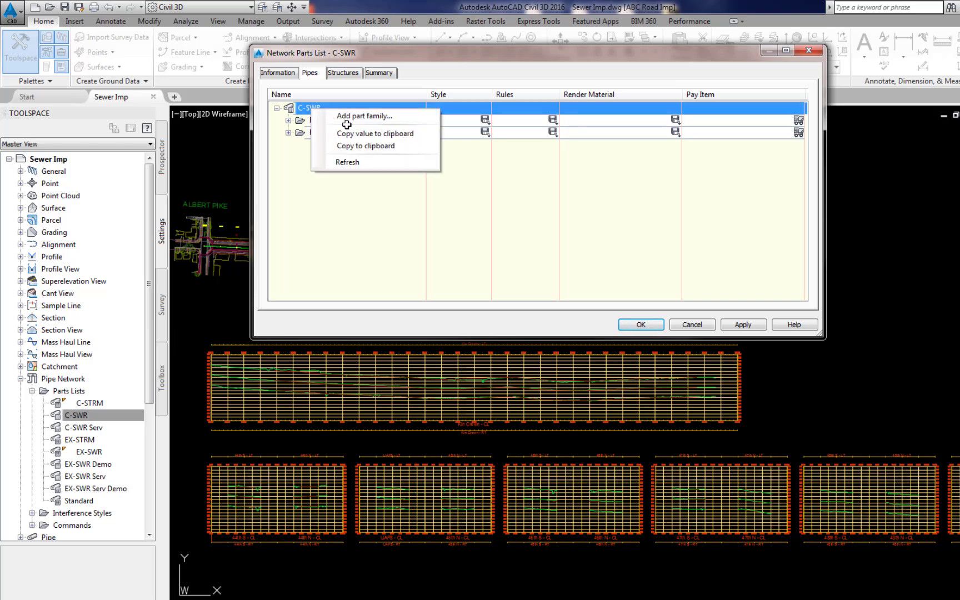
left_click(349, 117)
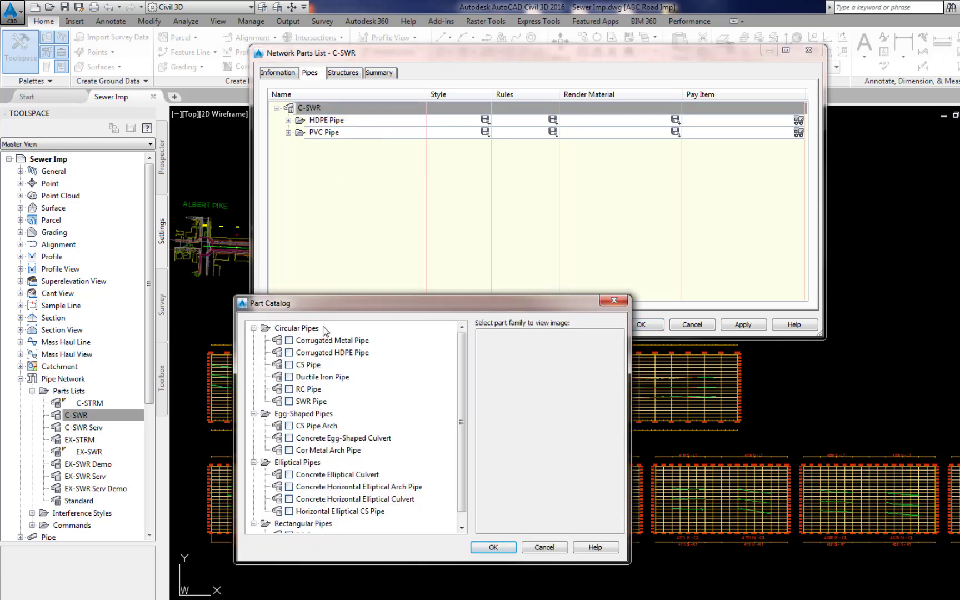
left_click(461, 528)
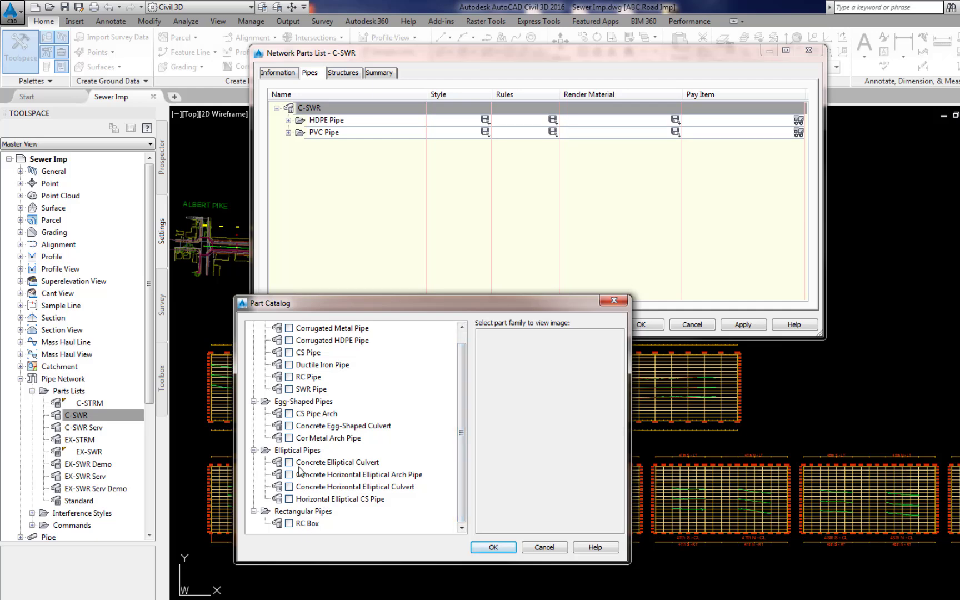
left_click(462, 327)
left_click(288, 377)
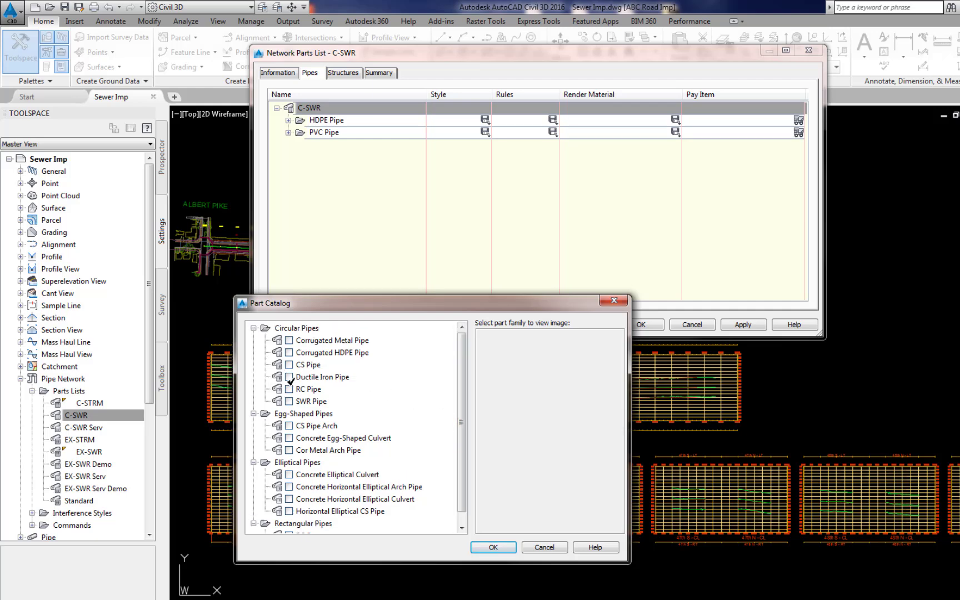
left_click(322, 377)
left_click(493, 547)
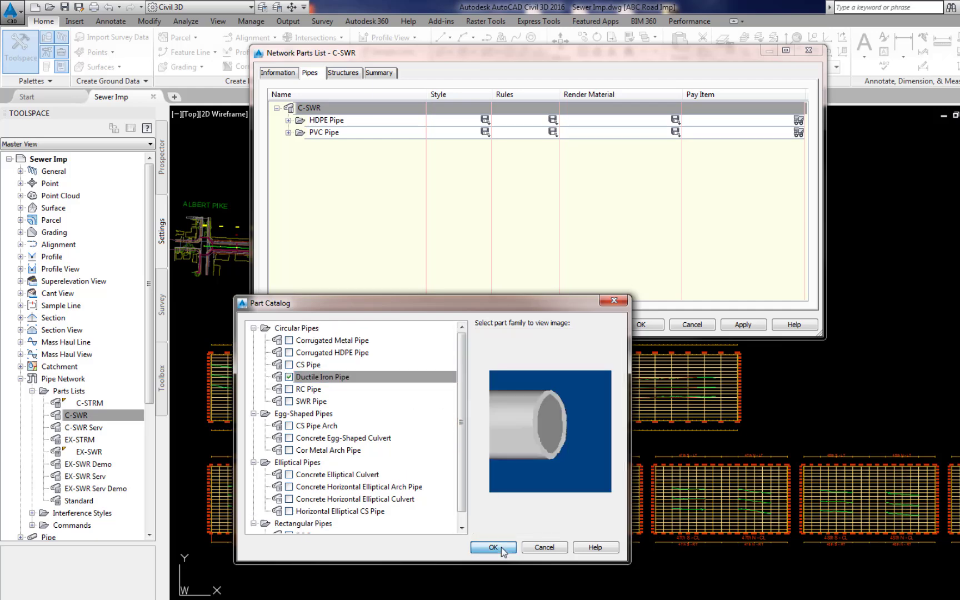
left_click(341, 144)
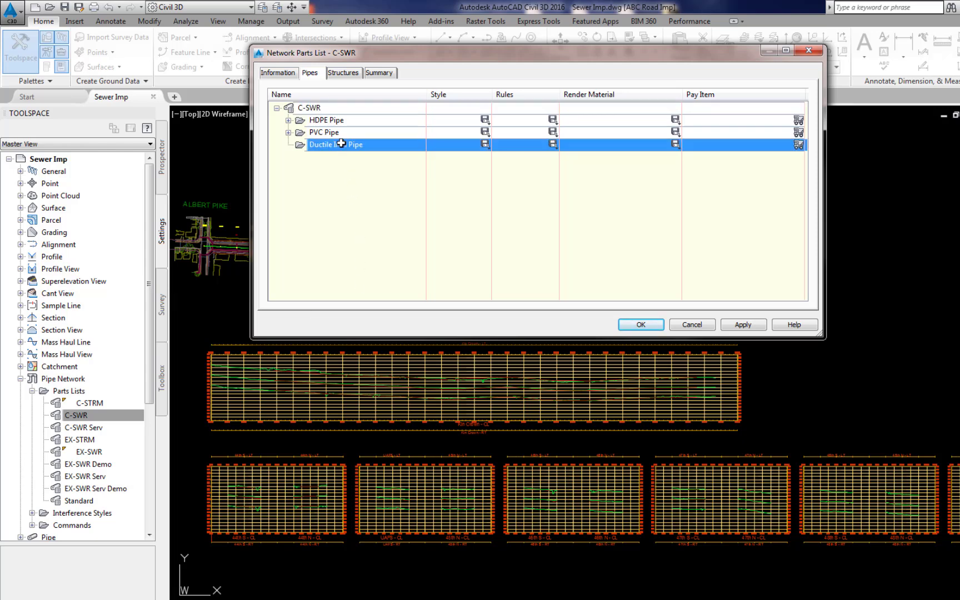
- Create every Ductile Iron Pipe size, 2 to 36 inch, and accept the C-SWR parts list
right_click(341, 145)
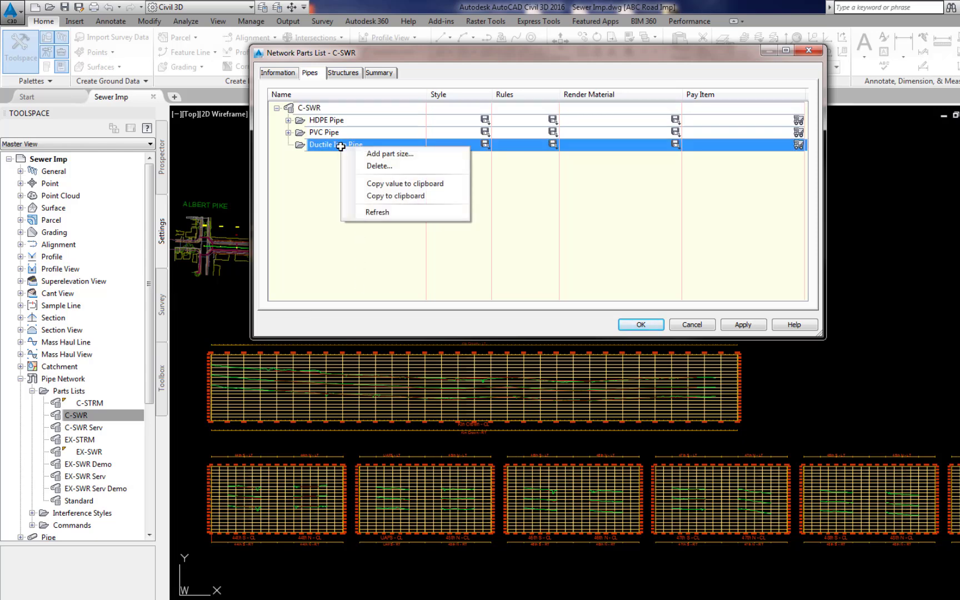
left_click(369, 154)
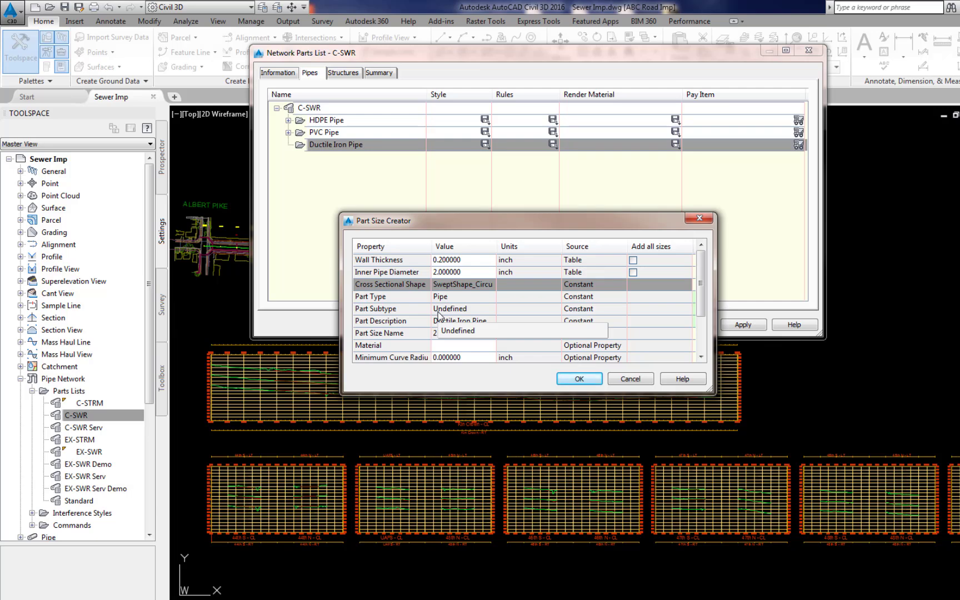
left_click(632, 260)
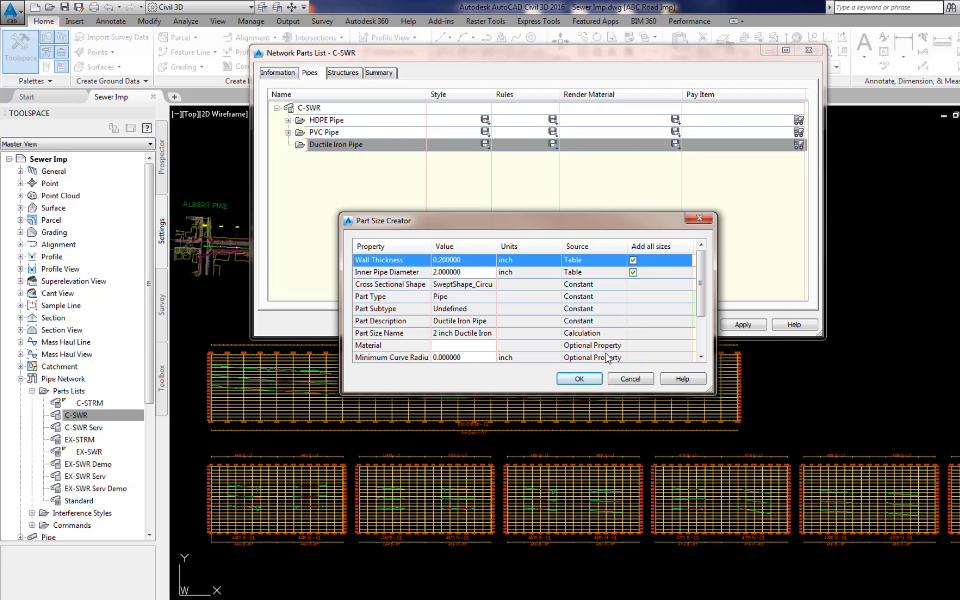
left_click(579, 379)
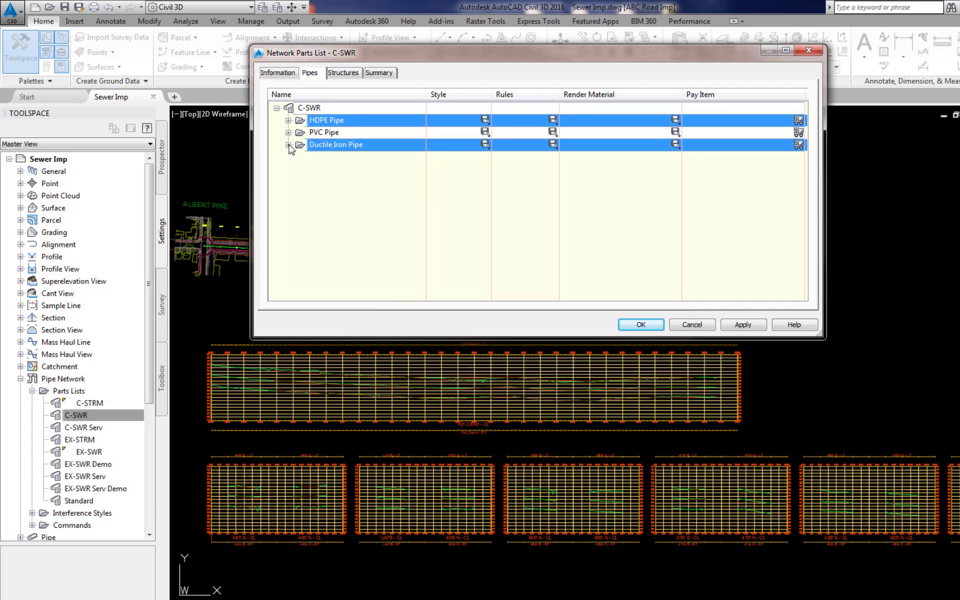
left_click(288, 145)
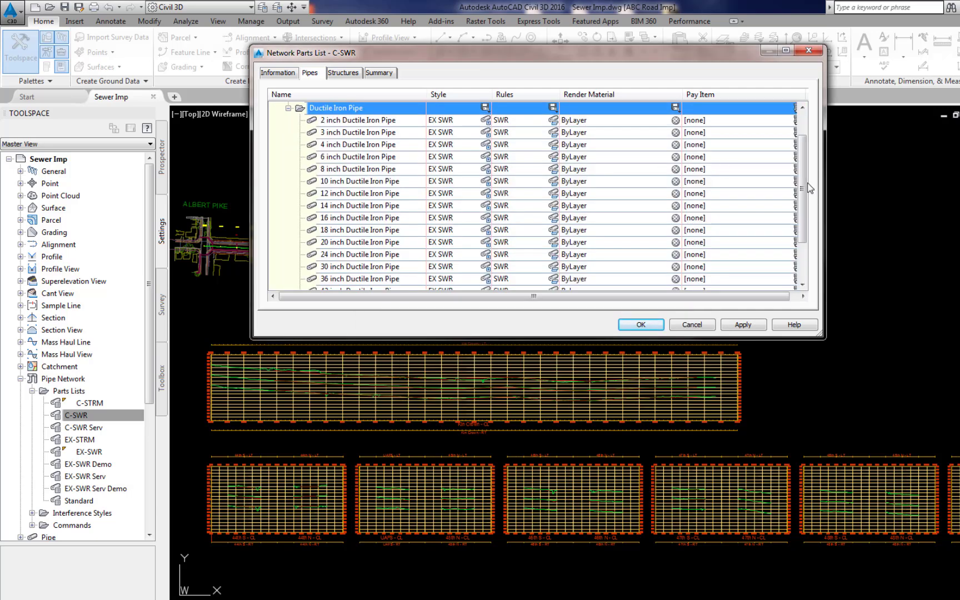
scroll(801, 222, "down", 2)
scroll(383, 239, "up", 3)
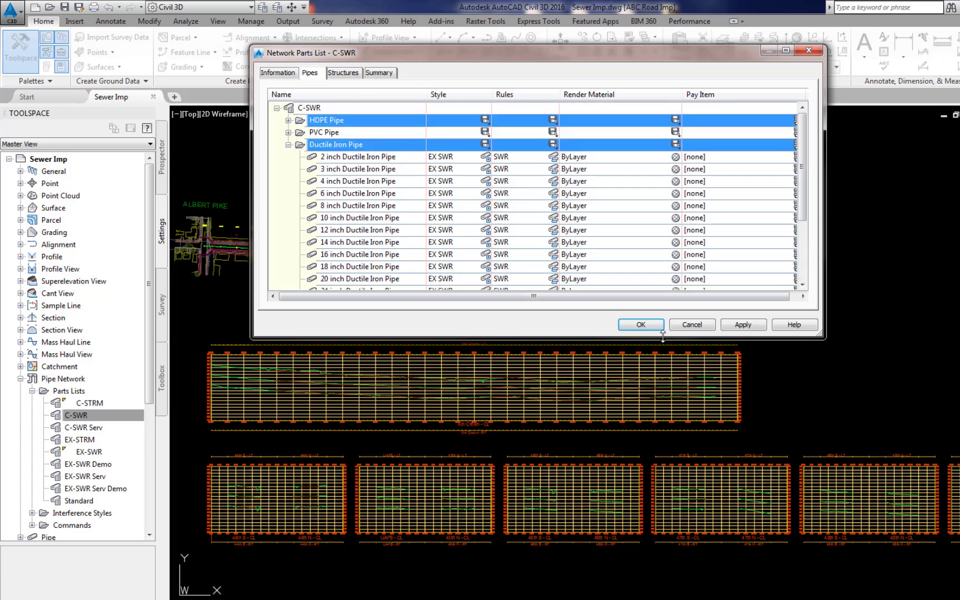
left_click(641, 324)
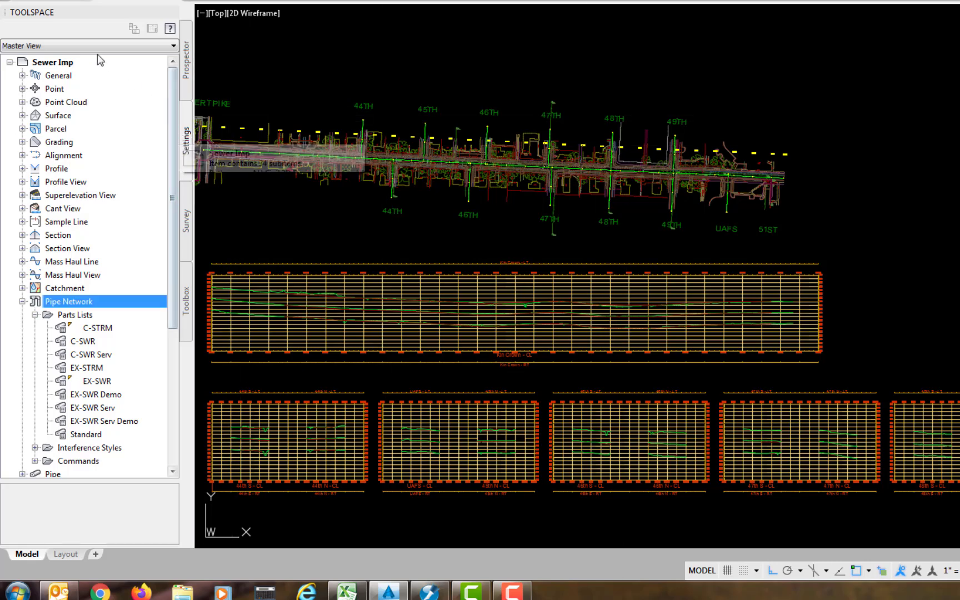
right_click(61, 63)
left_click(94, 71)
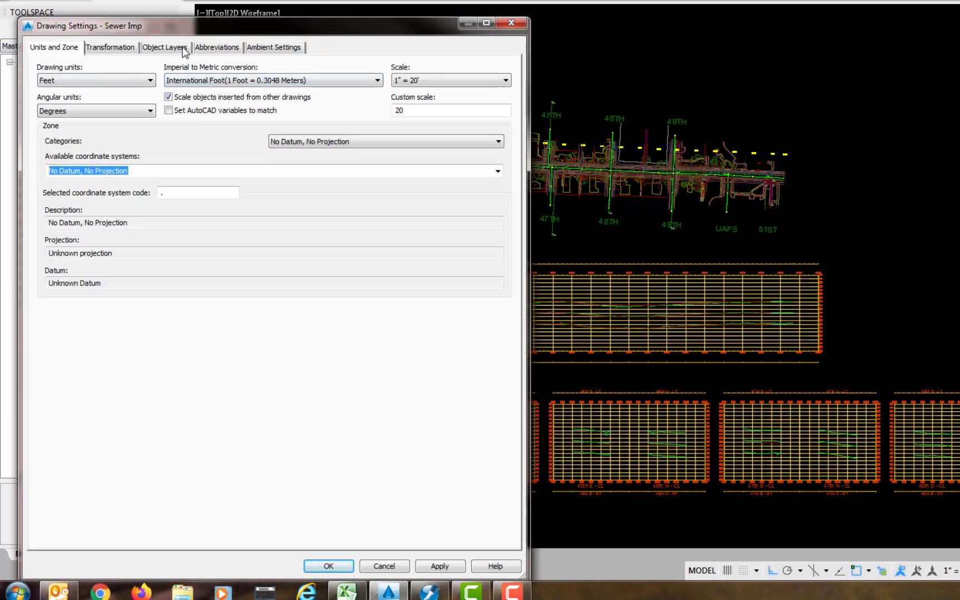
left_click(182, 46)
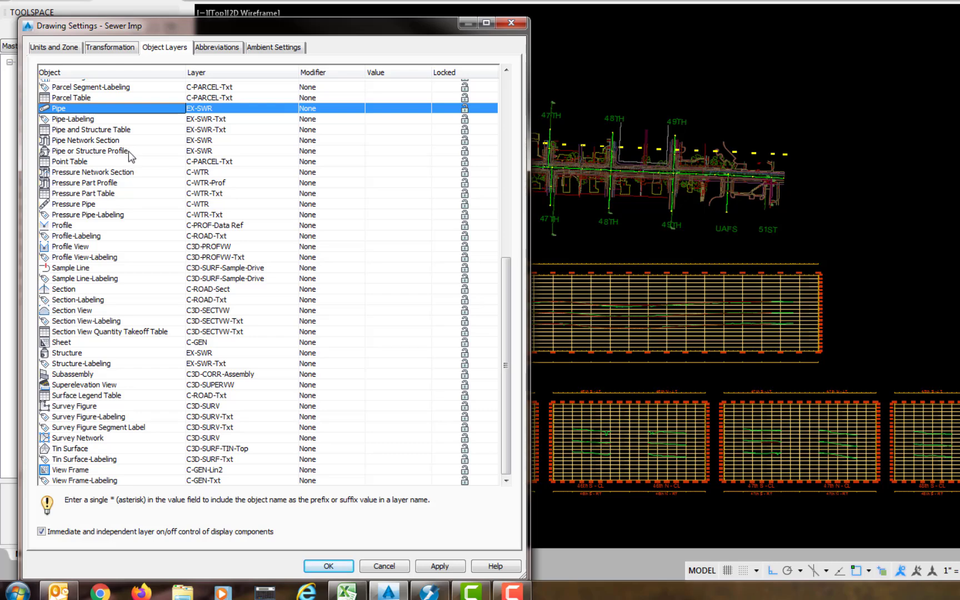
left_click(65, 355)
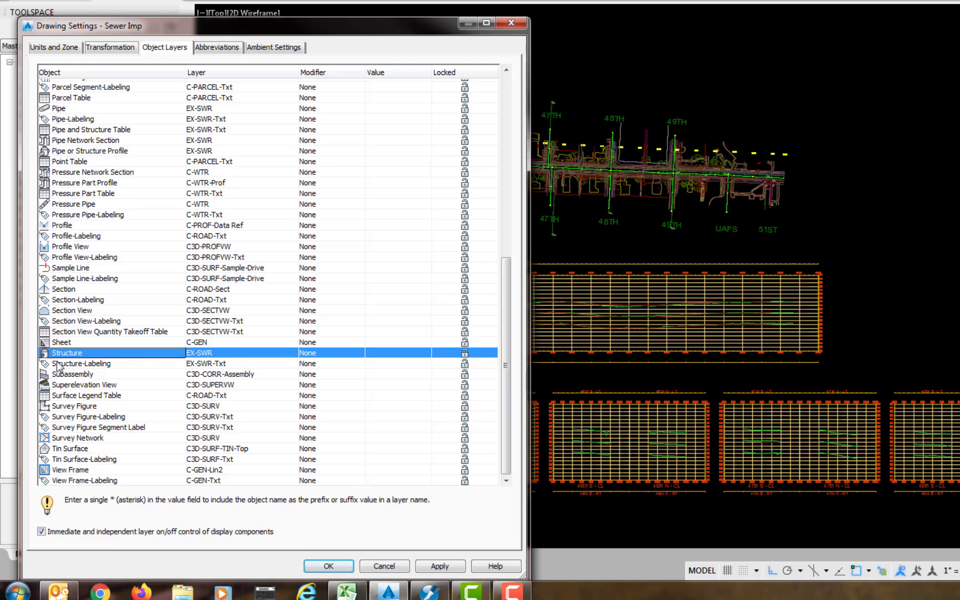
left_click(329, 566)
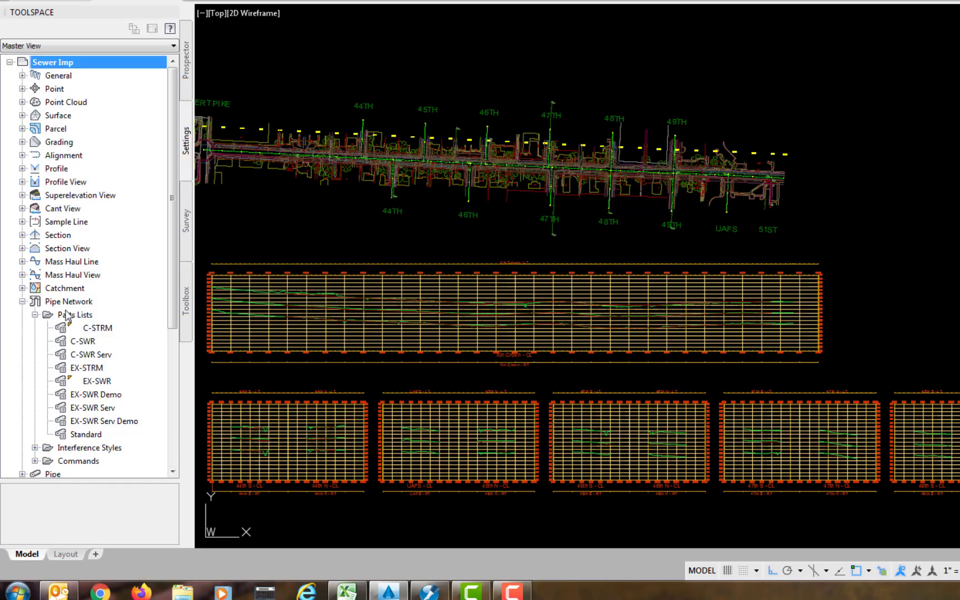
right_click(68, 302)
- Open the Pipe Network feature settings and expand Default Styles and Default Name Format
left_click(83, 310)
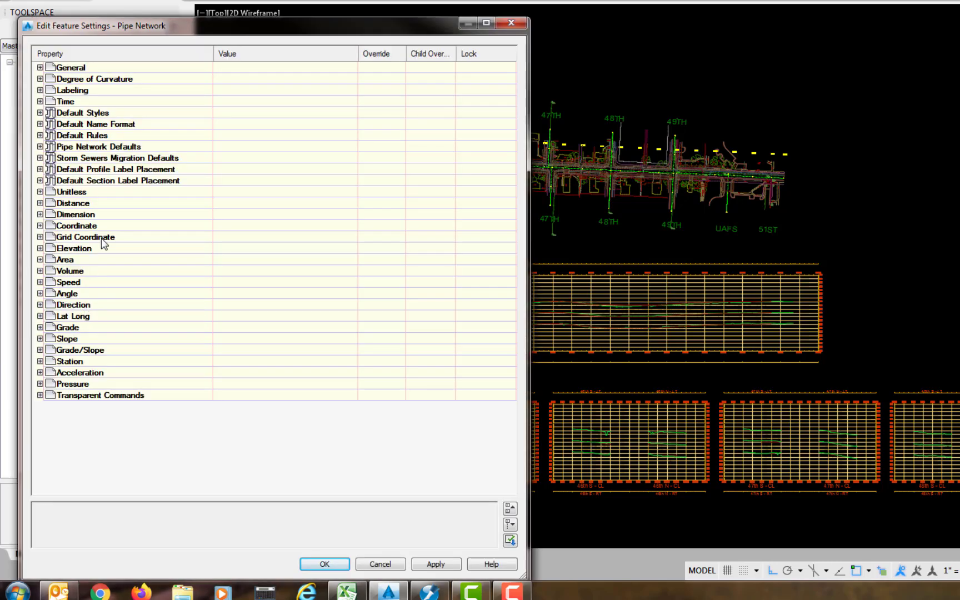
left_click(40, 113)
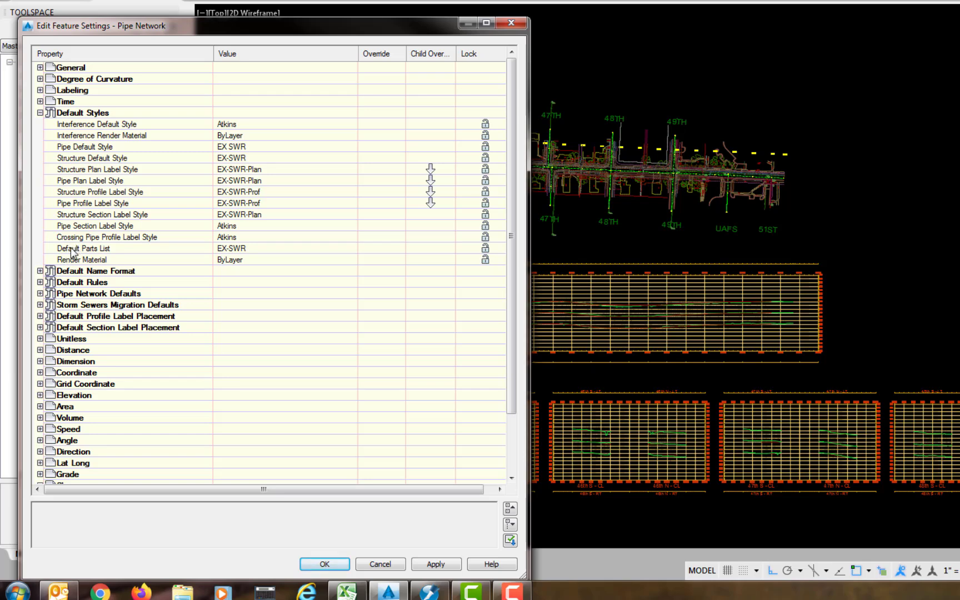
left_click(40, 271)
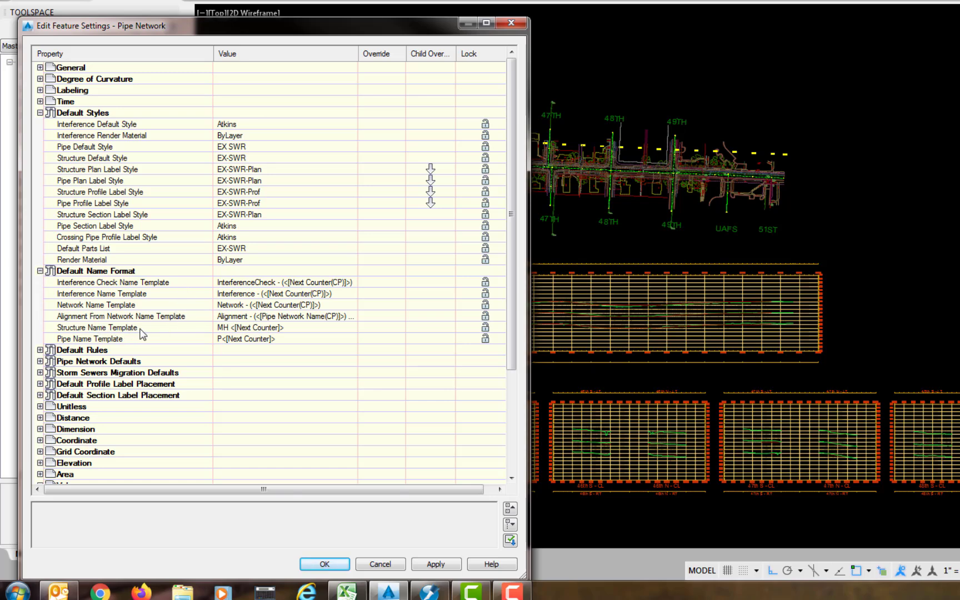
- Review the Structure Name Template, keeping the 01, 02, 03 number style
left_click(347, 327)
left_click(352, 328)
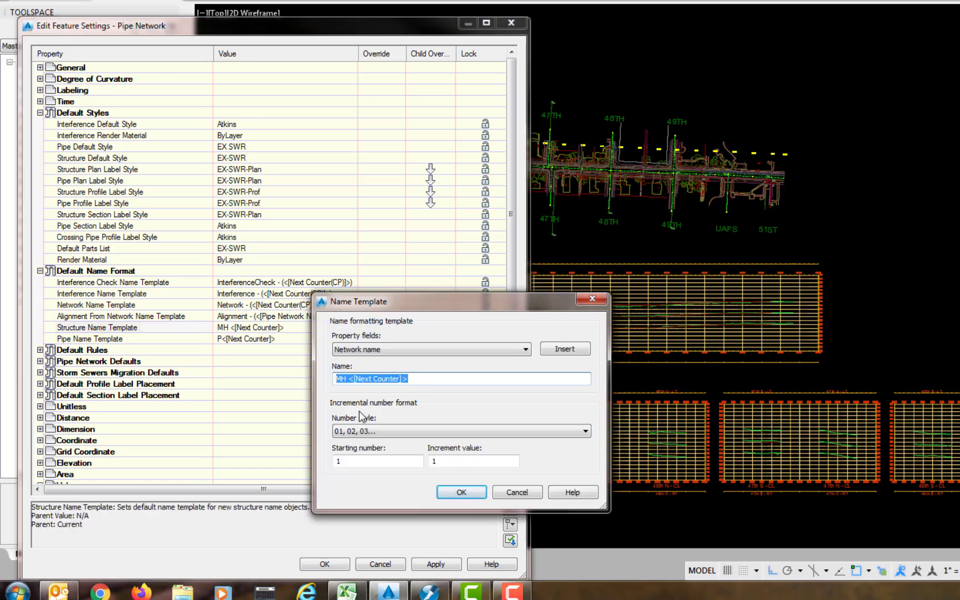
left_click(587, 432)
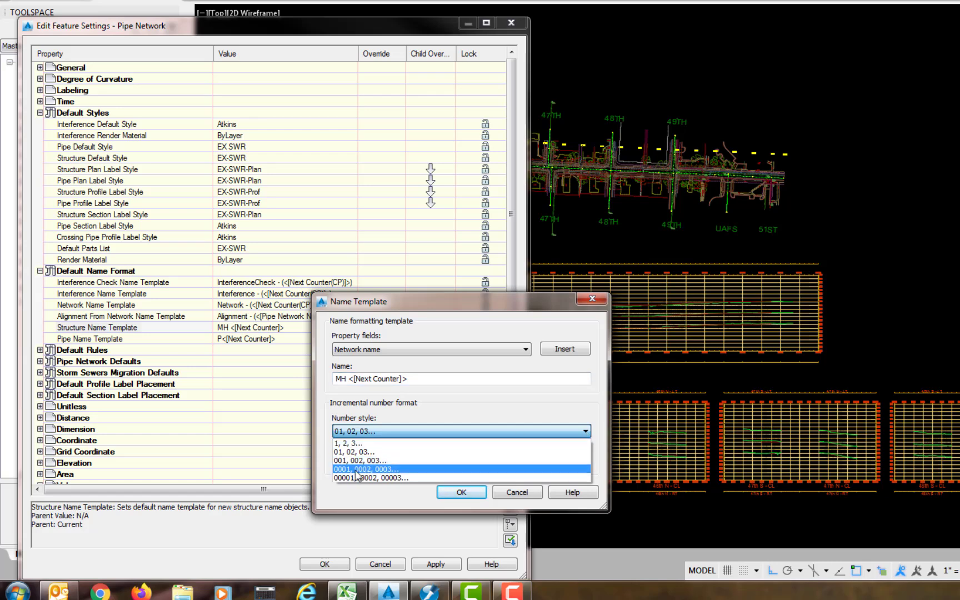
left_click(355, 451)
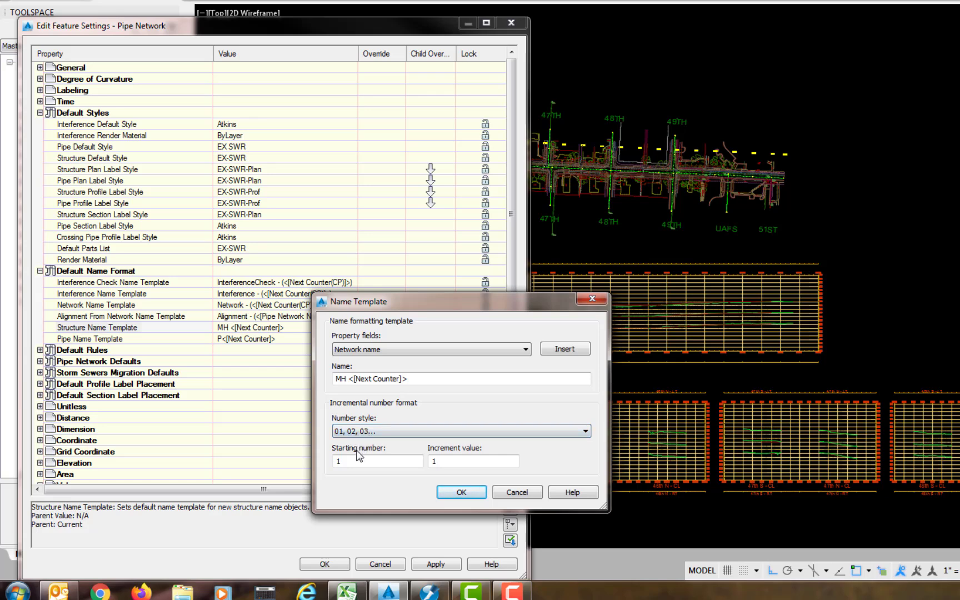
left_click(478, 493)
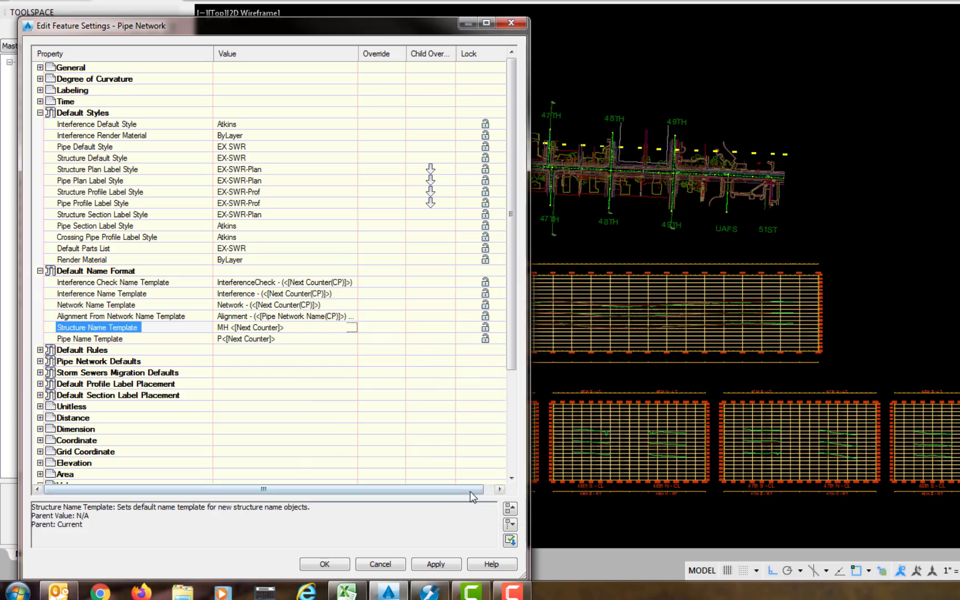
- Review the Pipe Name Template numbering, then expand Default Rules showing SWR
left_click(349, 339)
left_click(352, 339)
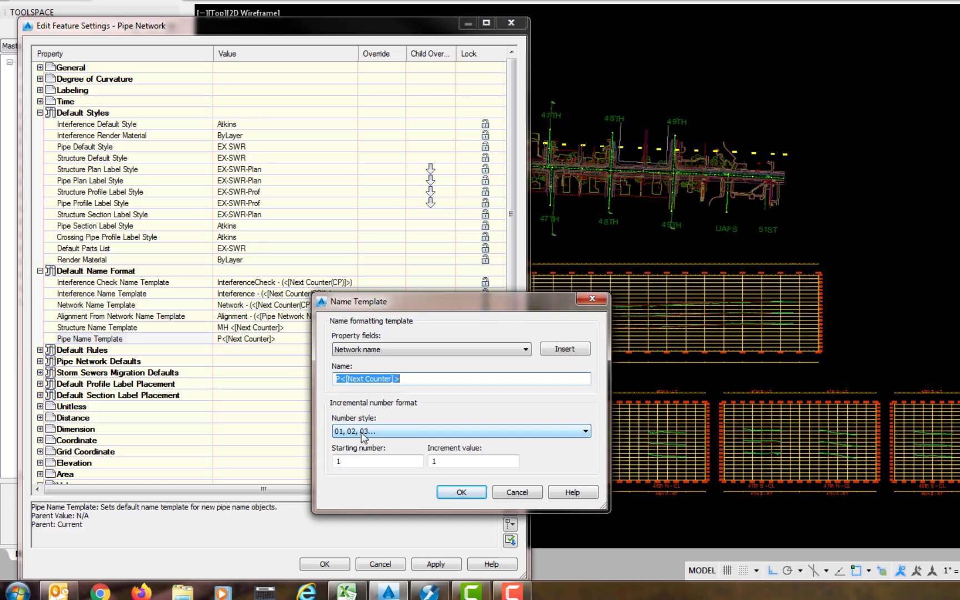
left_click(362, 434)
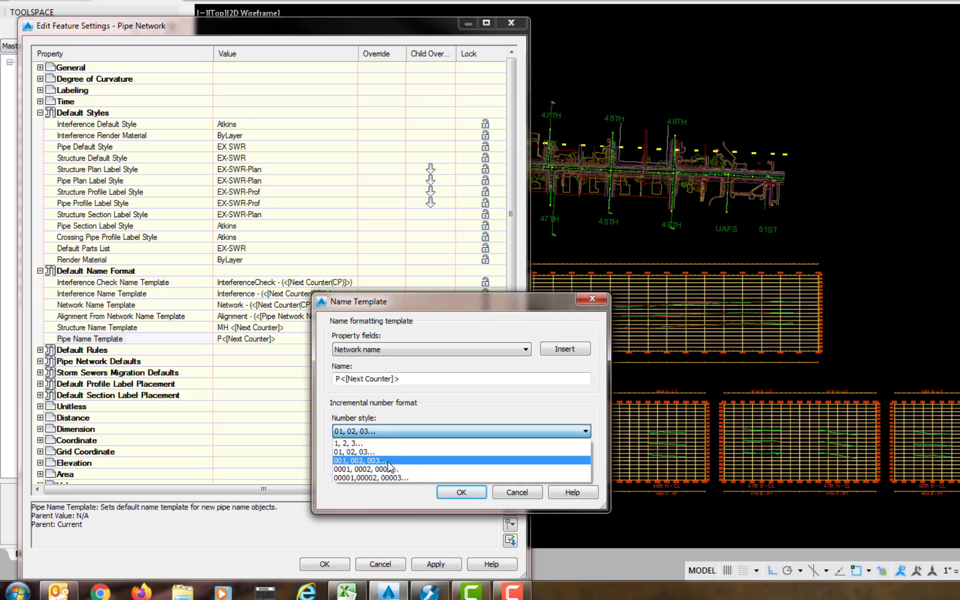
left_click(461, 492)
left_click(40, 350)
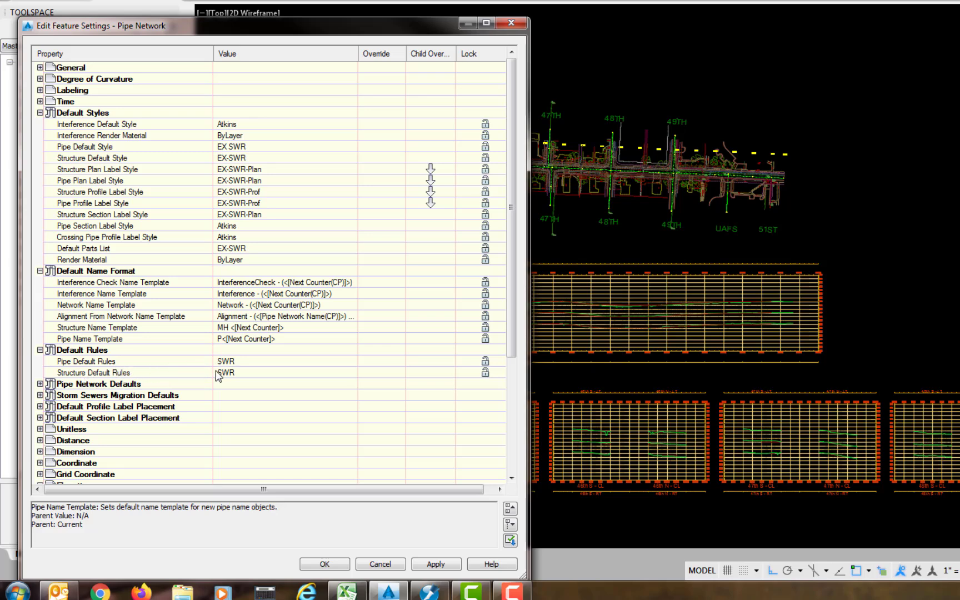
- Keep Utility Type as Sanitary, review profile and section label placement defaults, and close
left_click(40, 384)
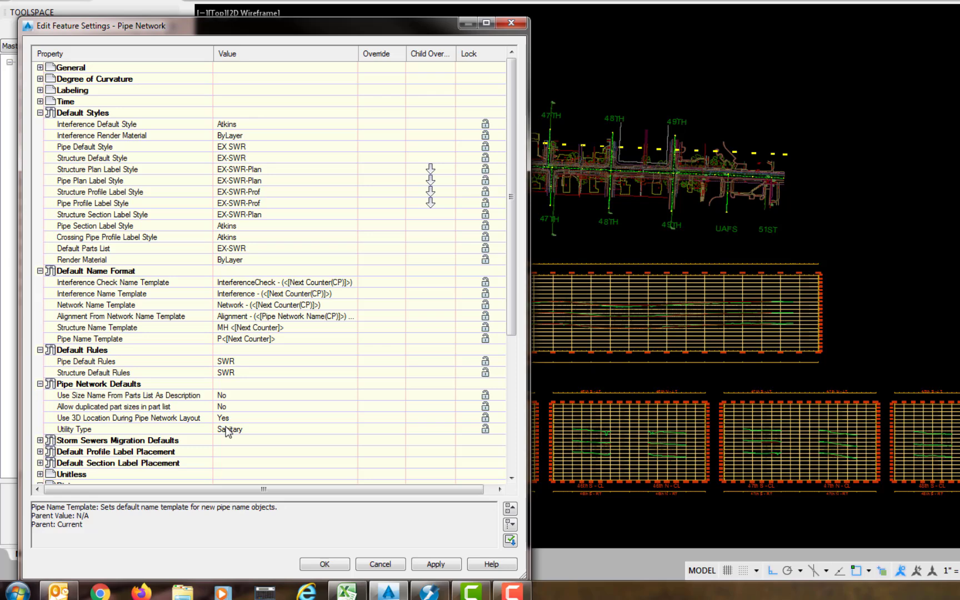
left_click(350, 432)
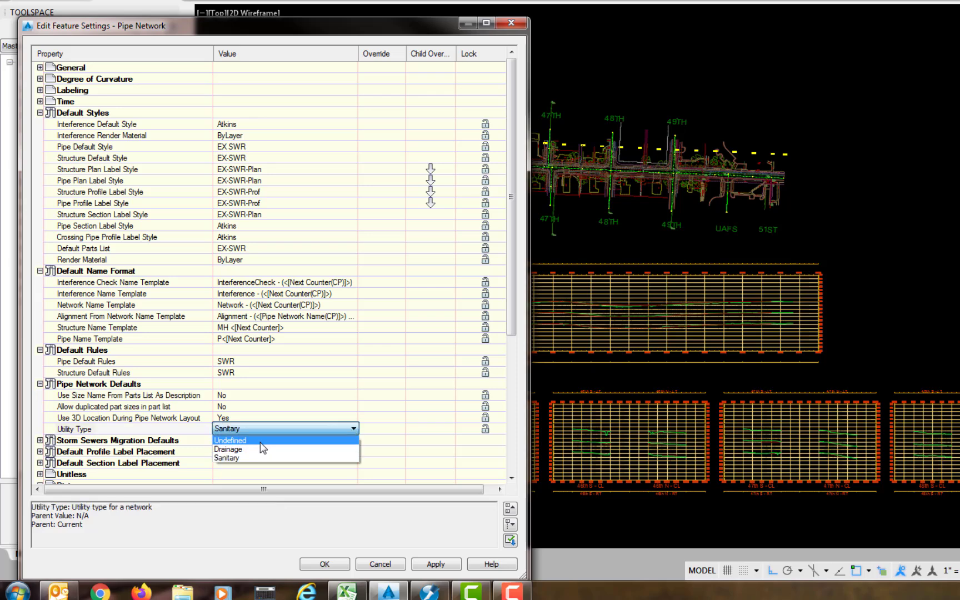
left_click(40, 440)
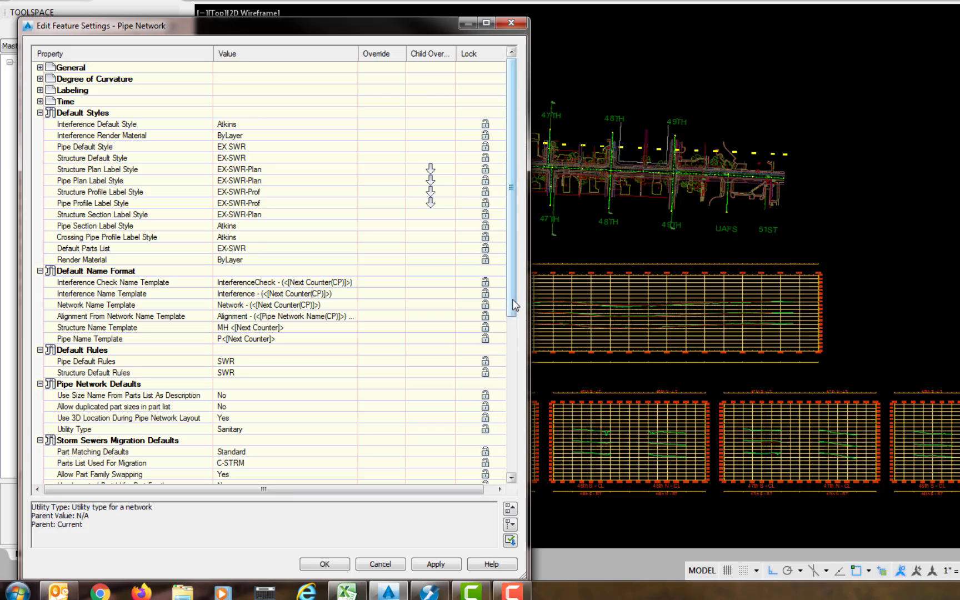
left_click_drag(513, 301, 511, 367)
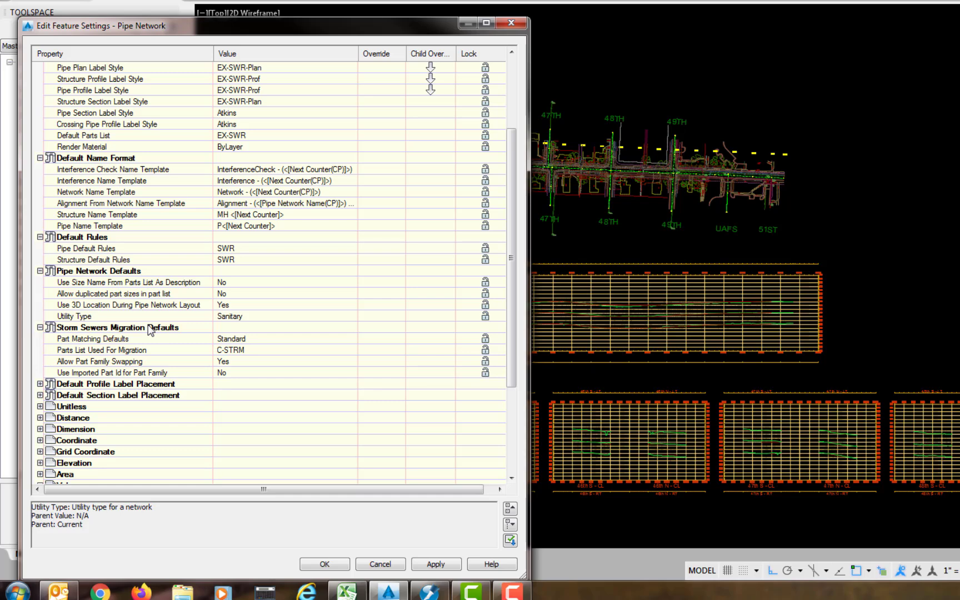
left_click(40, 384)
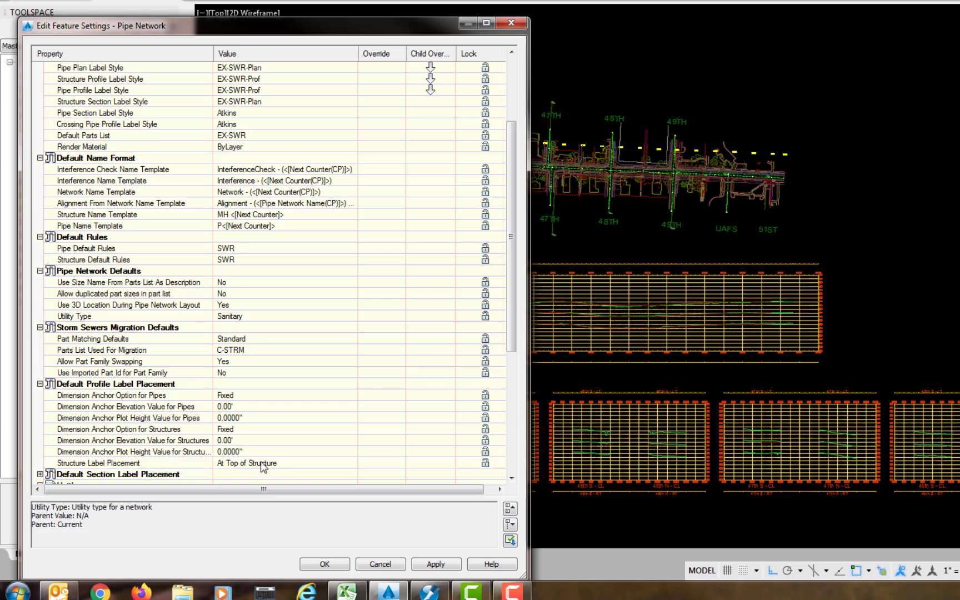
scroll(264, 466, "down", 5)
left_click(40, 316)
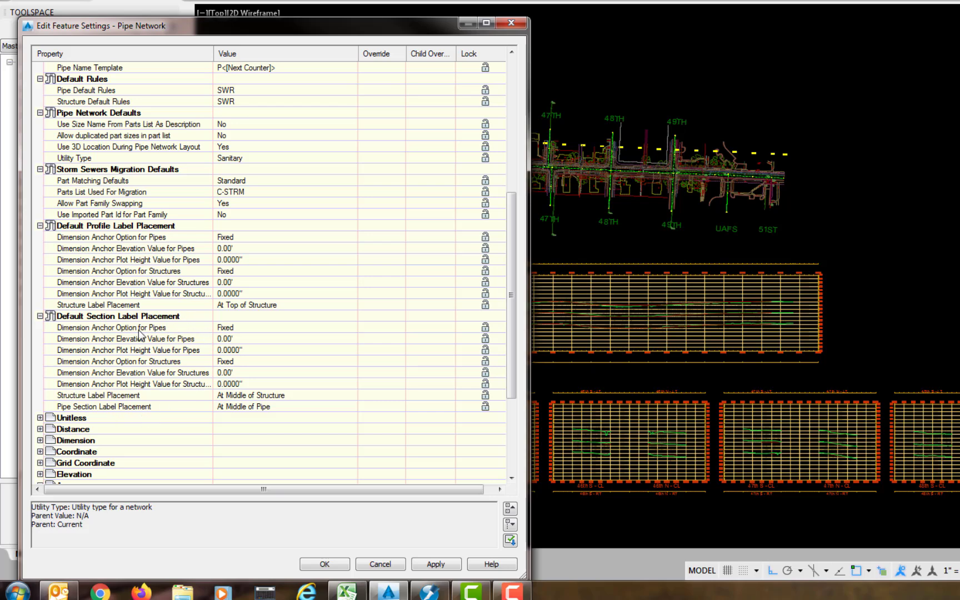
left_click(322, 563)
- Open the SWR pipe rule set, review its cover, slope and length rules, and close it
left_click(35, 355)
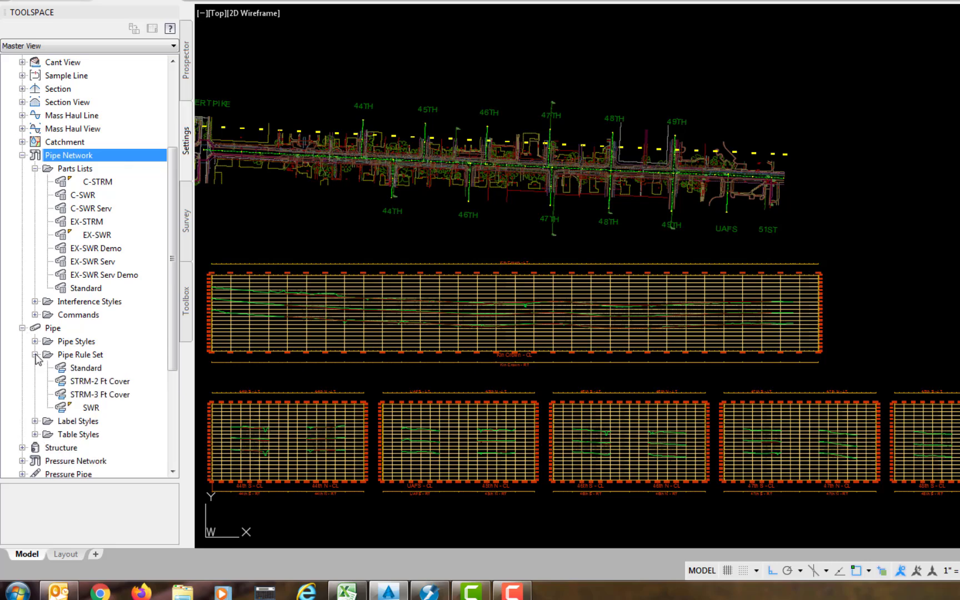
right_click(91, 408)
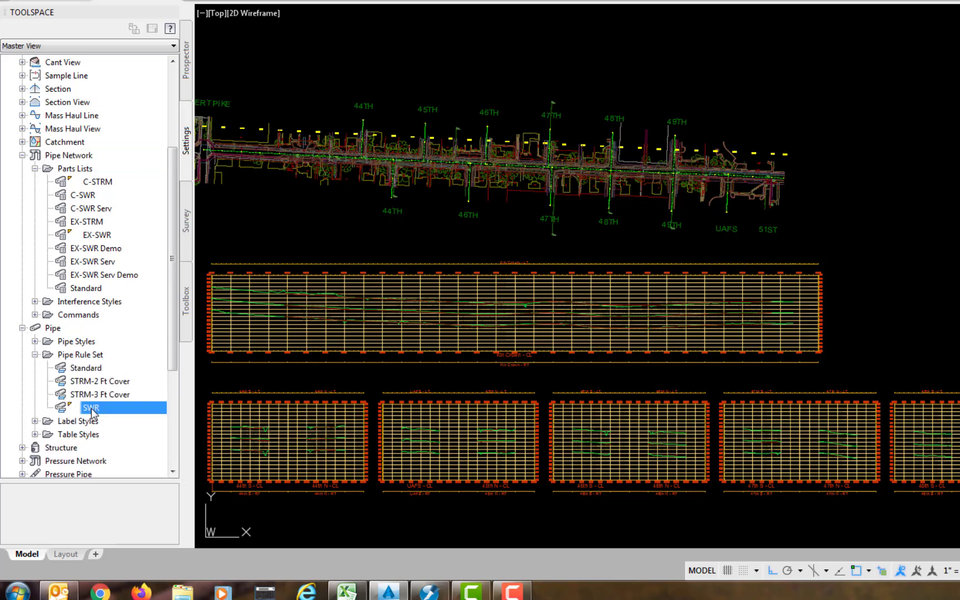
left_click(135, 416)
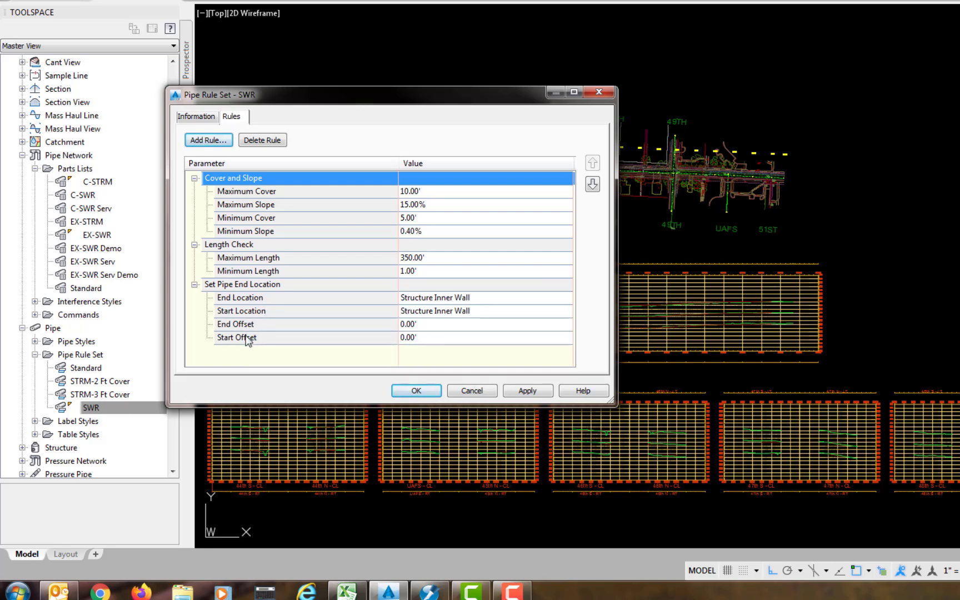
left_click(416, 391)
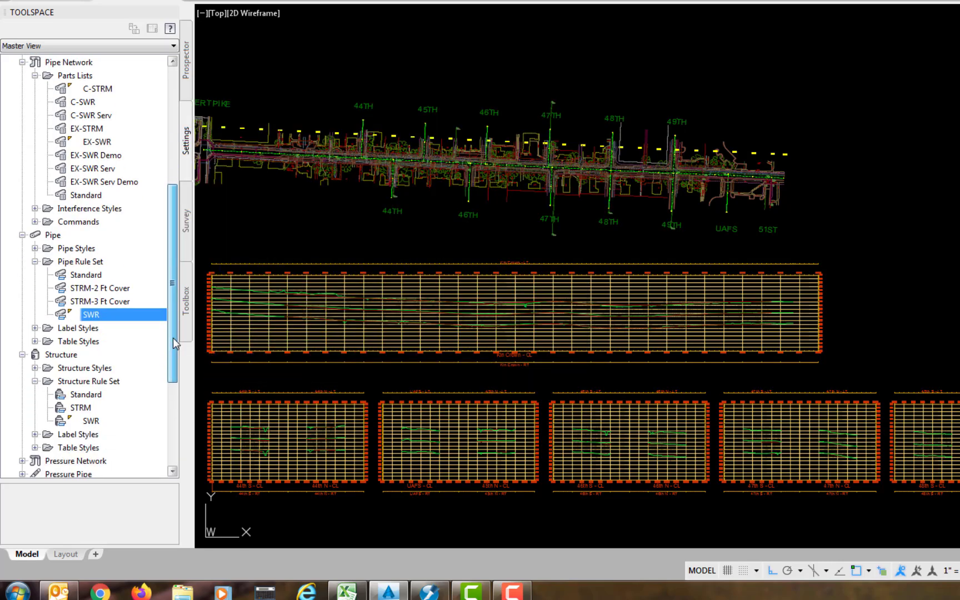
left_click_drag(175, 343, 176, 380)
- Open the SWR structure rule set, review its 0.10' drop and 2.00' limits, and close it
left_click(91, 327)
right_click(91, 328)
left_click(117, 334)
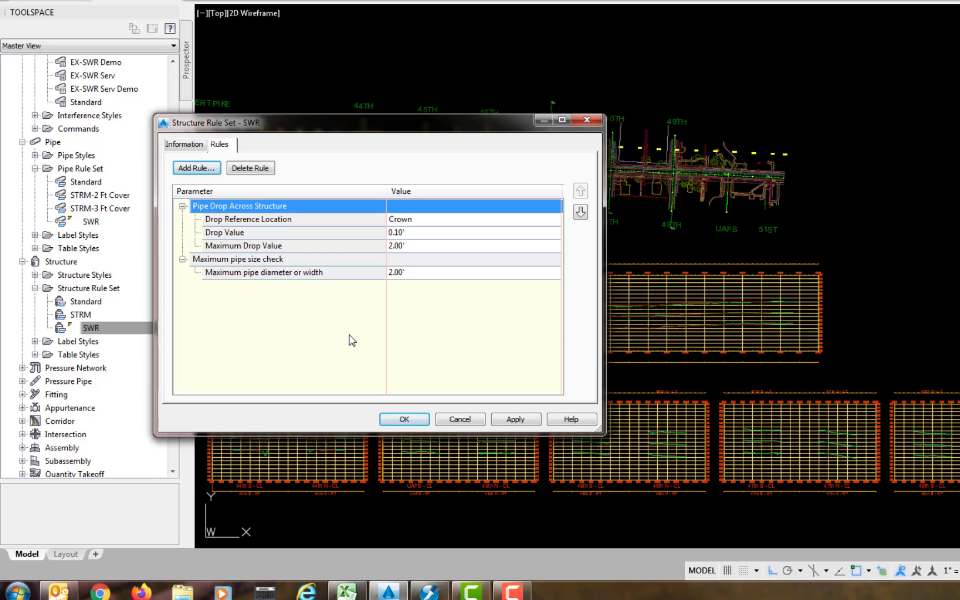
left_click(405, 420)
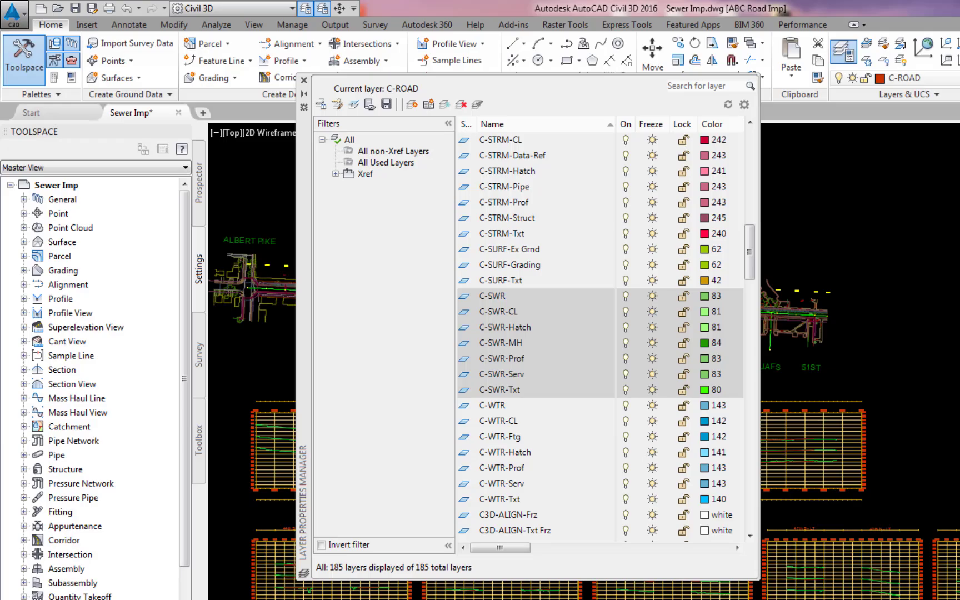